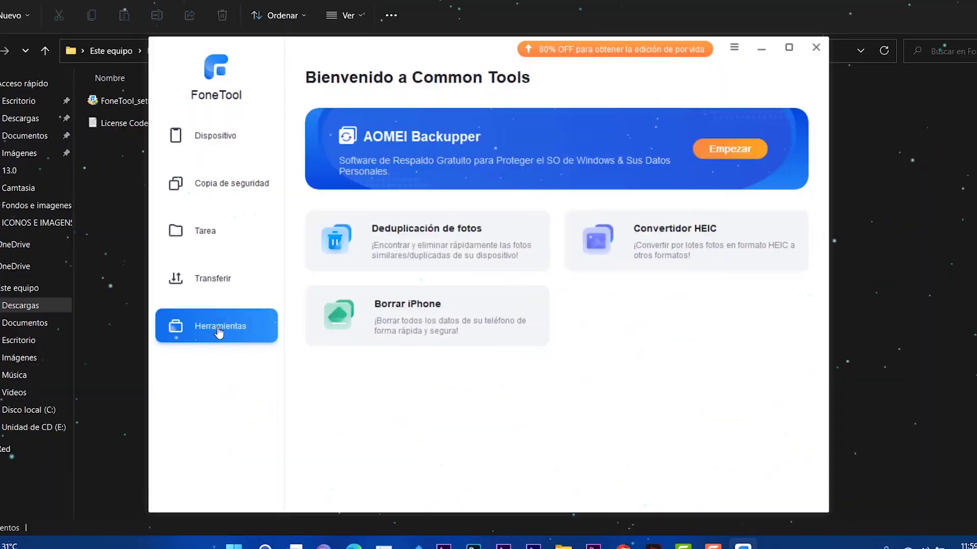
- Look through FoneTool's transfer, task, backup and device pages, and open the Transferir a iPhone option
{"action": "left_click", "coordinate": [220, 287]}
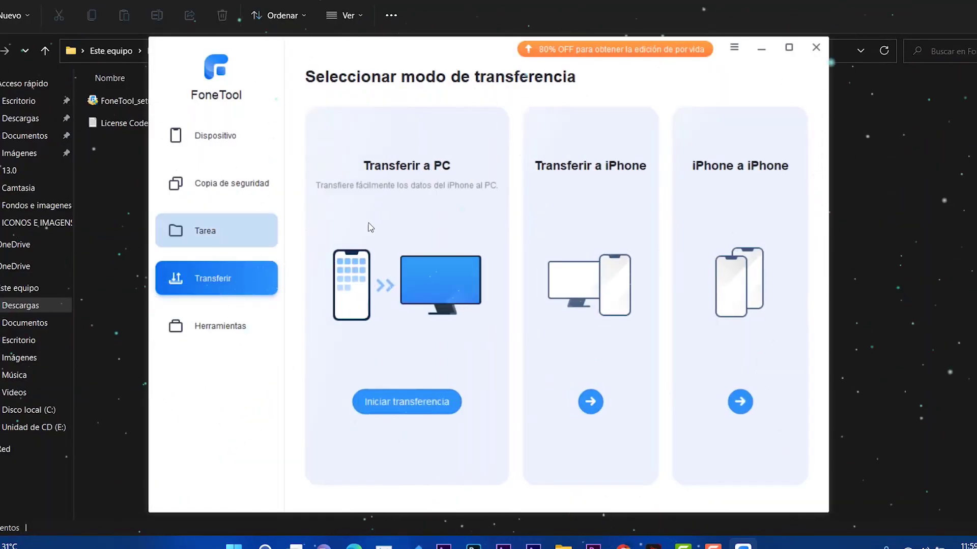
{"action": "left_click", "coordinate": [209, 232]}
{"action": "left_click", "coordinate": [234, 189]}
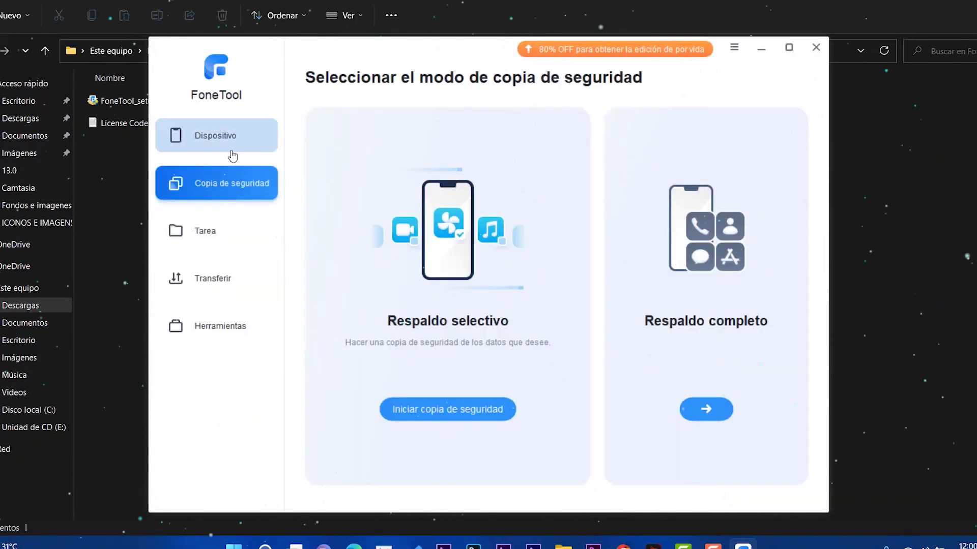
{"action": "left_click", "coordinate": [267, 153]}
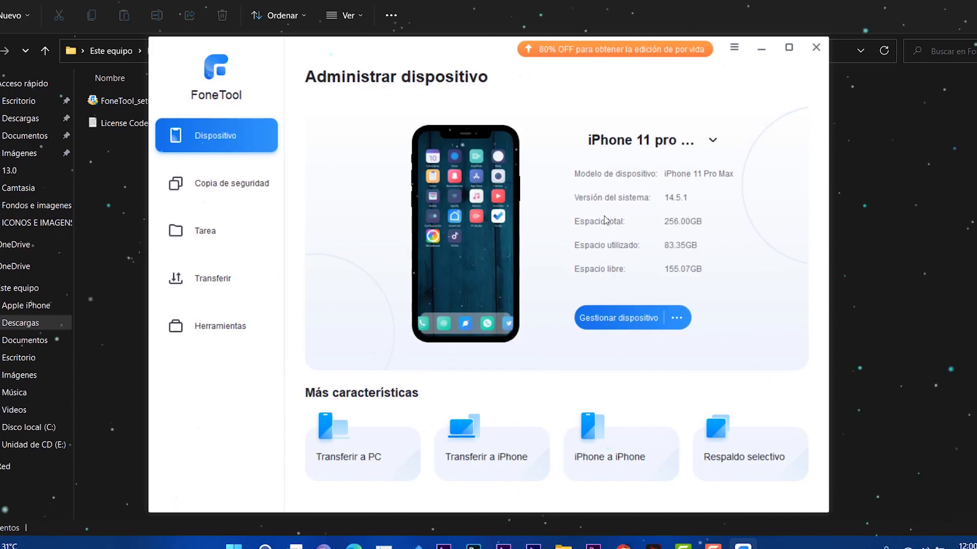
{"action": "left_click", "coordinate": [493, 458]}
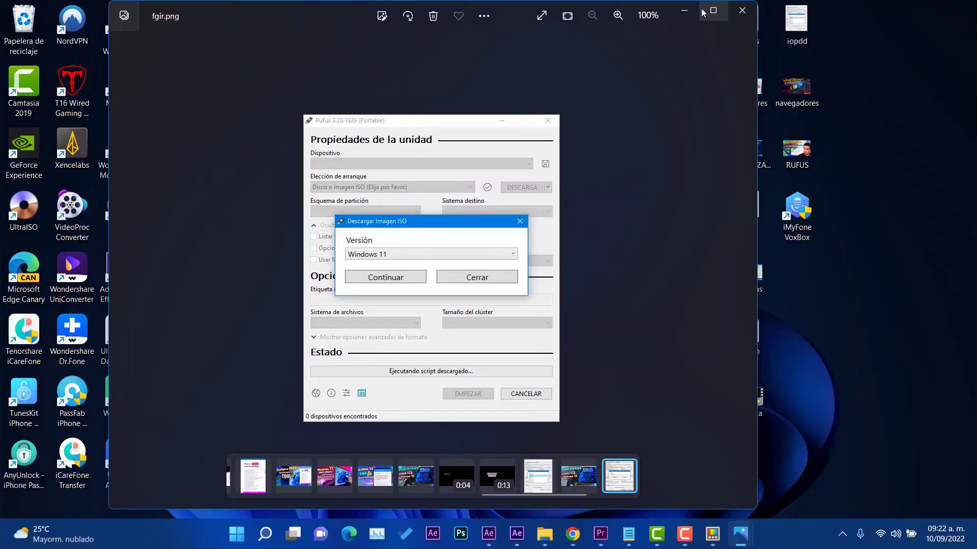
- Minimize the fgir image, open the od image from the desktop, and copy the settings category names with Text Extractor
{"action": "left_click", "coordinate": [684, 10]}
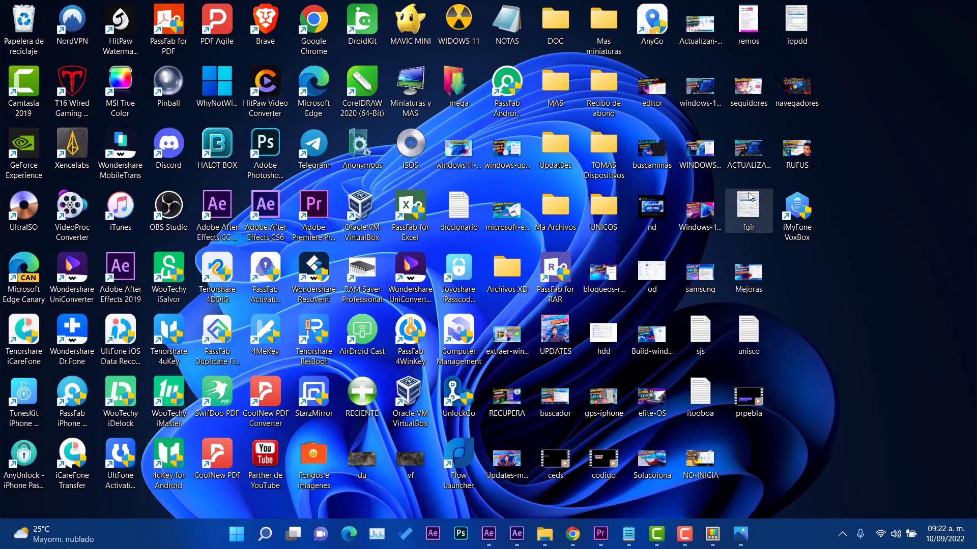
{"action": "double_click", "coordinate": [652, 273]}
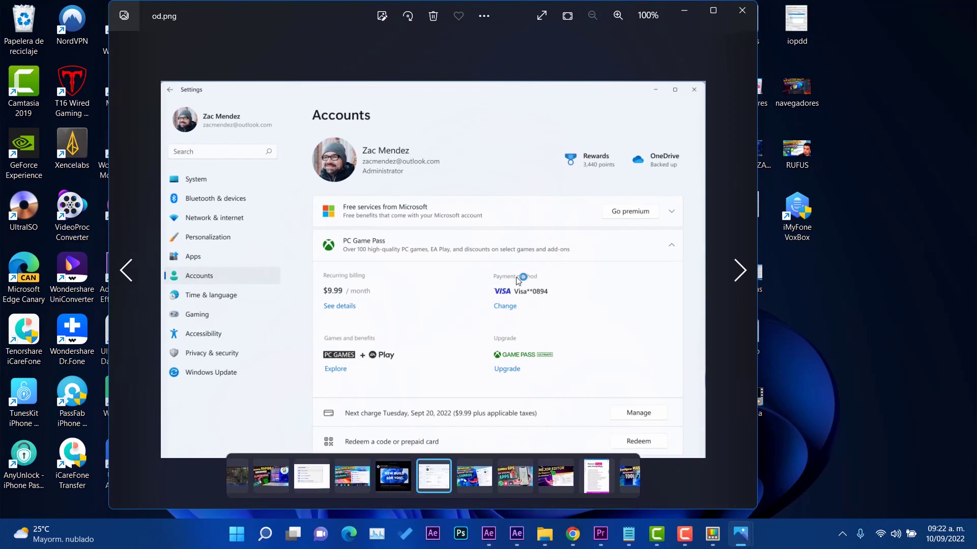
{"action": "key", "text": "super+shift+s"}
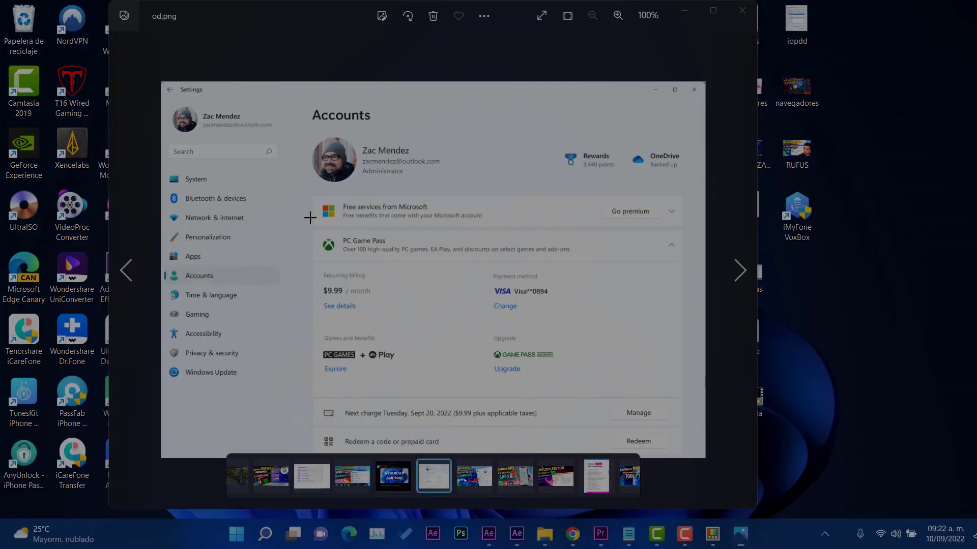
{"action": "left_click_drag", "start_coordinate": [217, 190], "coordinate": [293, 397]}
- Paste the extracted category list, System to Windows Update, into Notepad a few lines below "Propiedades de la unidad" and select it
{"action": "left_click", "coordinate": [631, 532]}
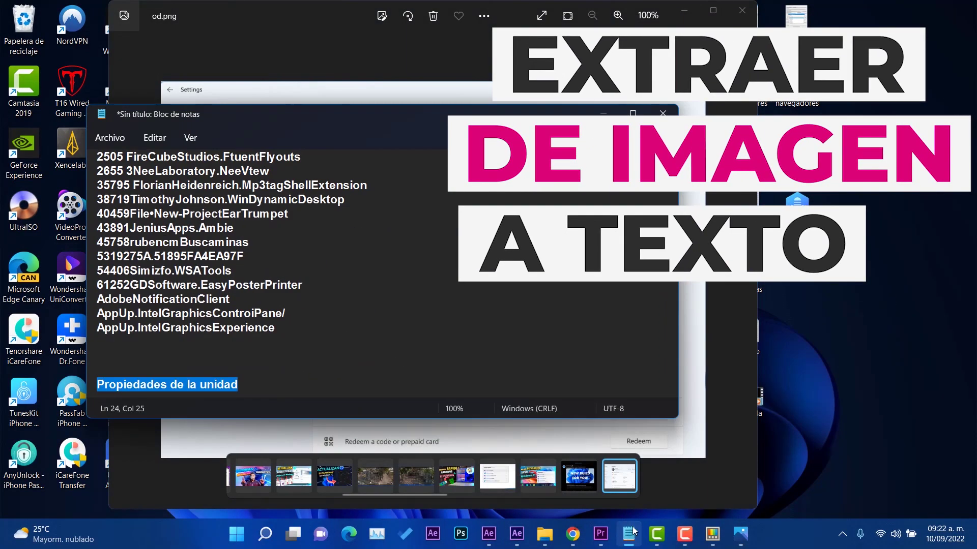
{"action": "left_click", "coordinate": [295, 388]}
{"action": "key", "text": "Return"}
{"action": "key", "text": "Return"}
{"action": "key", "text": "Return"}
{"action": "key", "text": "Return"}
{"action": "key", "text": "Return"}
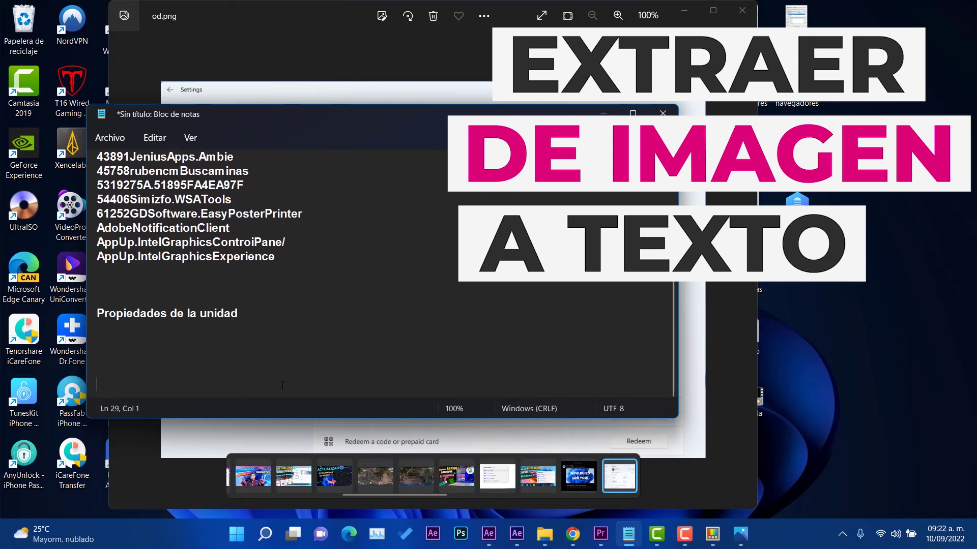
{"action": "type", "text": "System Bluetooth & devices Network & internet Personalization Apps Accounts Time & language Gaming Accessibility Privacy & security Windows Update"}
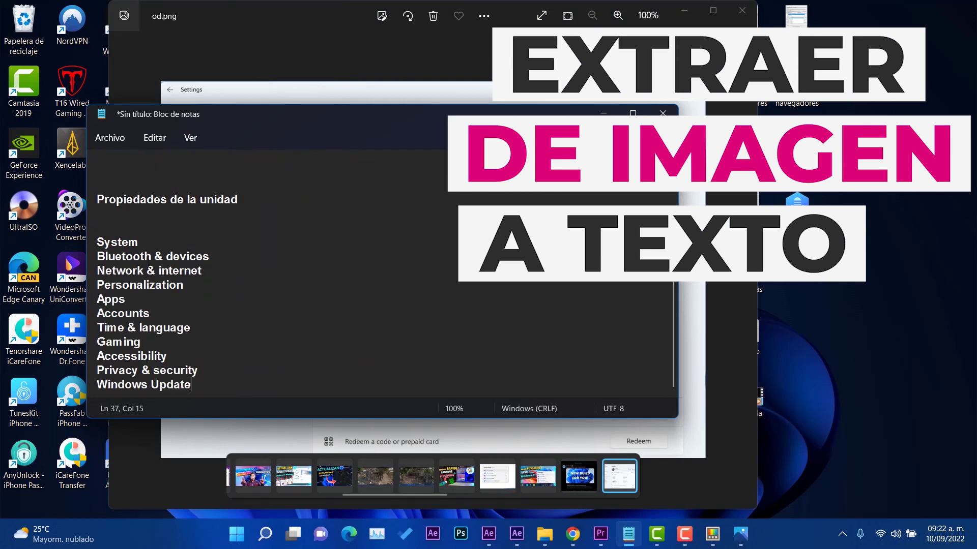
{"action": "left_click_drag", "start_coordinate": [94, 245], "coordinate": [225, 390]}
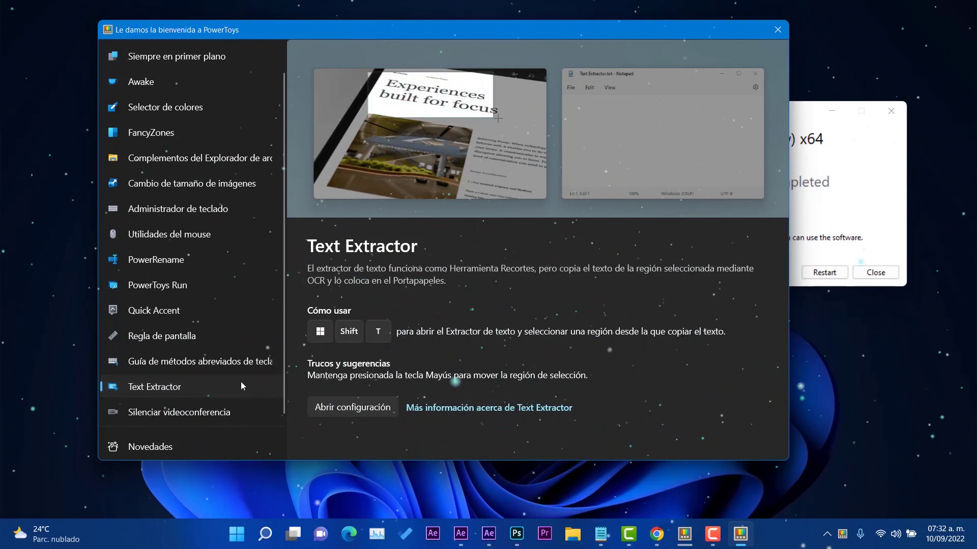
- View the Shortcut Guide and Text Extractor pages in the PowerToys welcome window and close it
{"action": "left_click", "coordinate": [232, 363]}
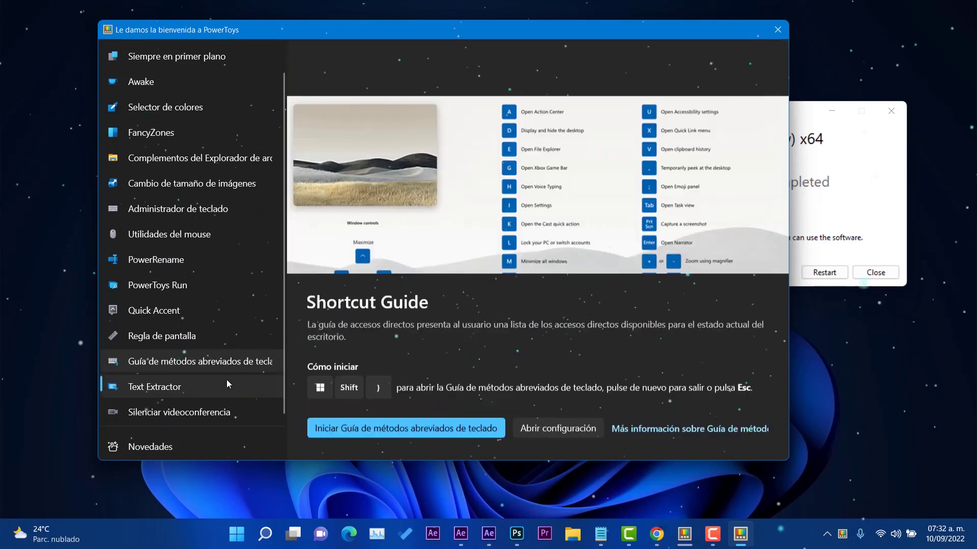
{"action": "left_click", "coordinate": [227, 382]}
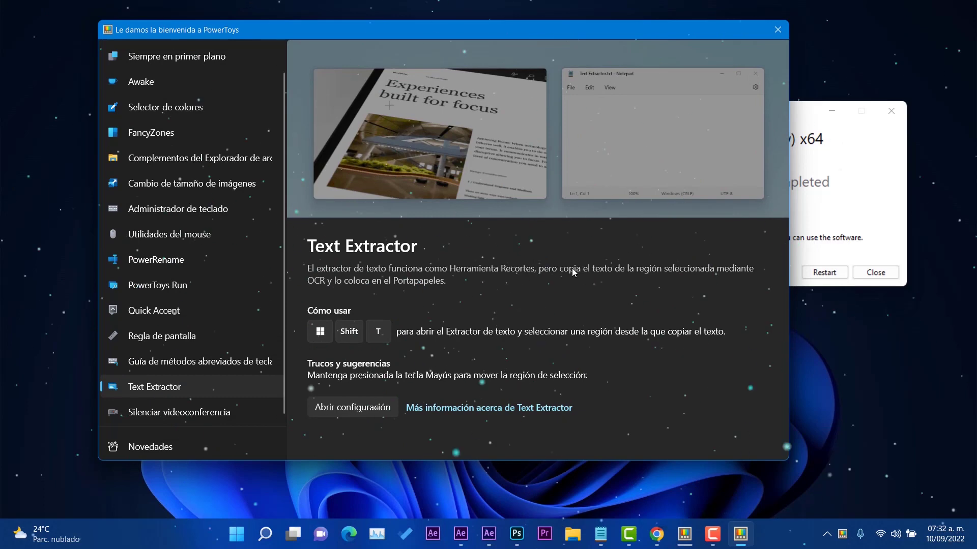
{"action": "left_click", "coordinate": [780, 25]}
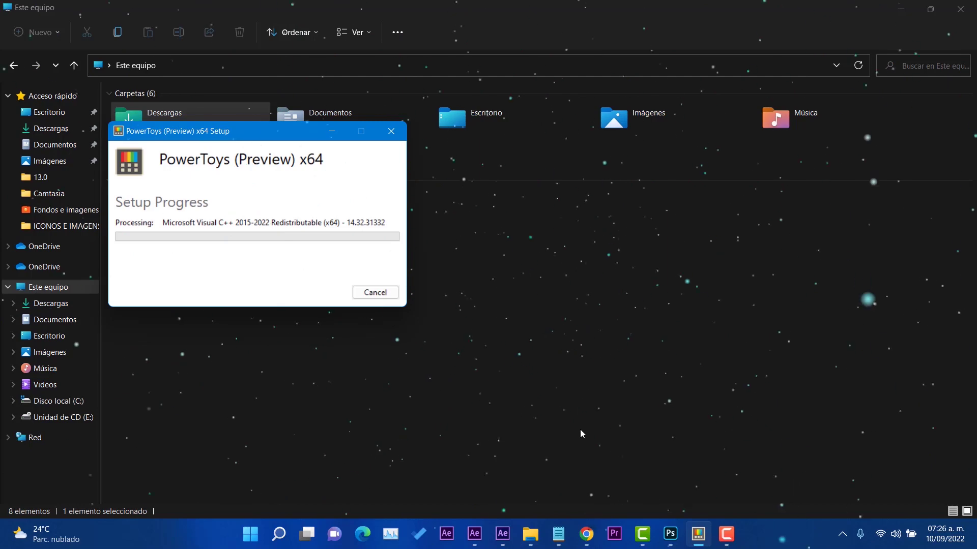
{"action": "left_click", "coordinate": [699, 534]}
{"action": "left_click", "coordinate": [698, 534]}
{"action": "left_click", "coordinate": [699, 534]}
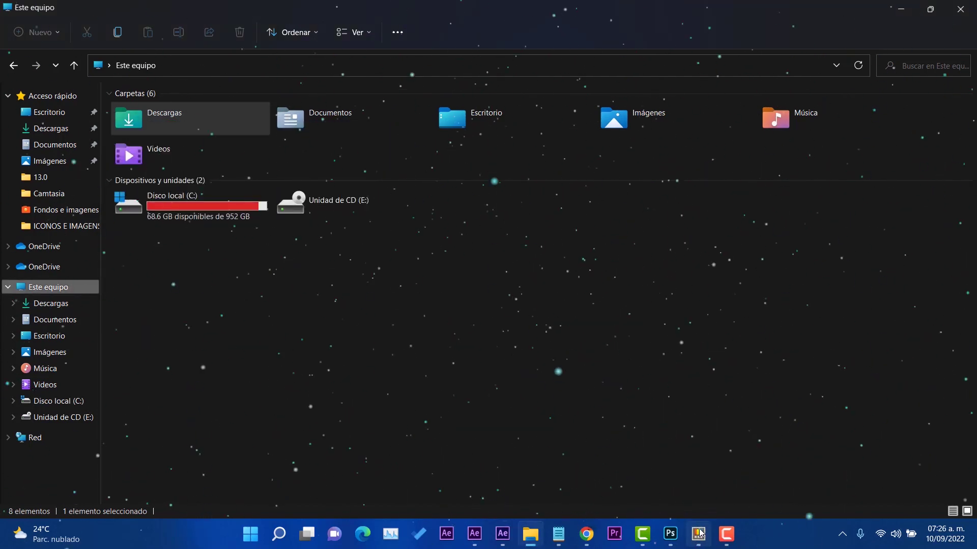
{"action": "left_click", "coordinate": [699, 533]}
{"action": "left_click_drag", "start_coordinate": [274, 128], "coordinate": [274, 93]}
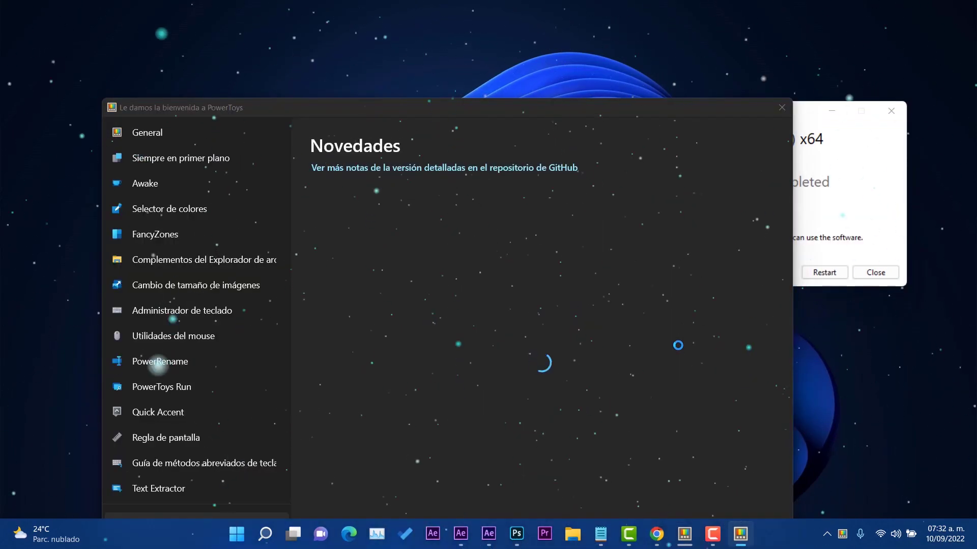
- Read the Text Extractor and Shortcut Guide pages in the PowerToys welcome window, and close both it and the completed installer
{"action": "left_click_drag", "start_coordinate": [656, 109], "coordinate": [652, 31]}
{"action": "scroll", "coordinate": [238, 287], "scroll_direction": "down", "scroll_amount": 1}
{"action": "scroll", "coordinate": [236, 300], "scroll_direction": "up", "scroll_amount": 1}
{"action": "scroll", "coordinate": [241, 346], "scroll_direction": "down", "scroll_amount": 1}
{"action": "left_click", "coordinate": [244, 384]}
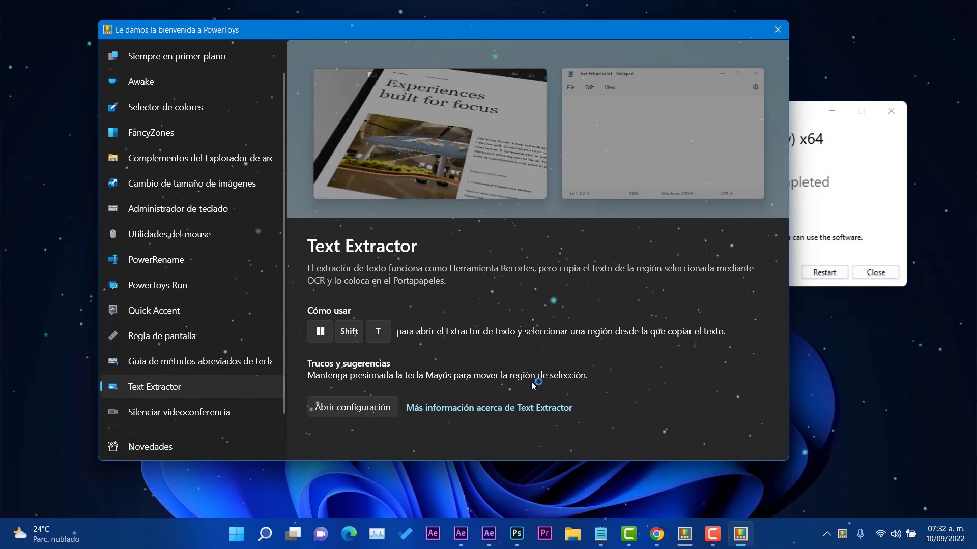
{"action": "left_click", "coordinate": [233, 369]}
{"action": "left_click", "coordinate": [227, 380]}
{"action": "left_click", "coordinate": [778, 29]}
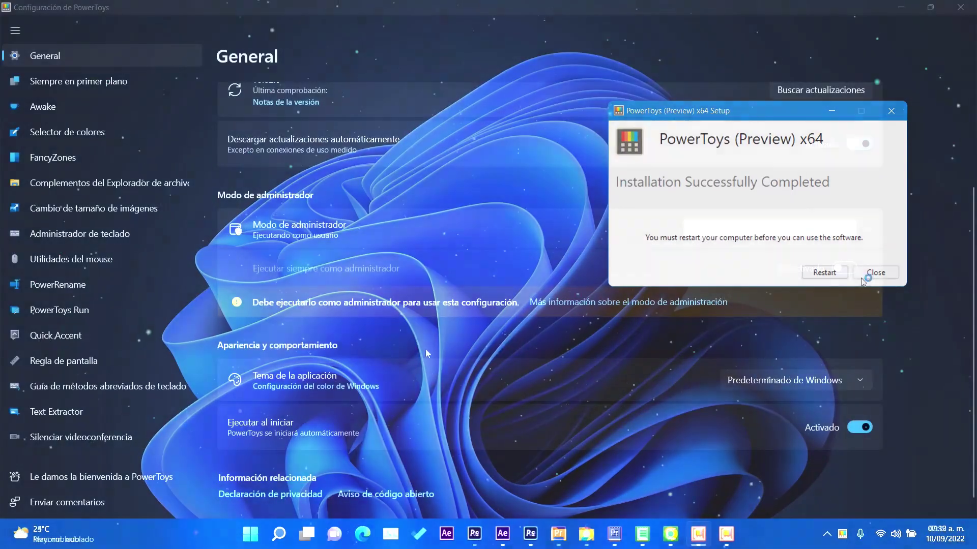
{"action": "left_click", "coordinate": [872, 271]}
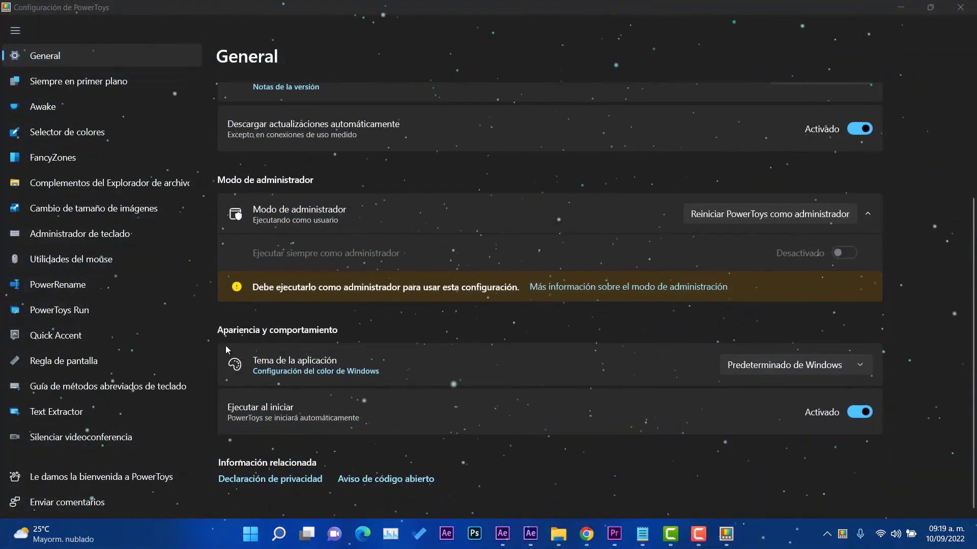
- Review the settings pages of the PowerToys utilities, from General and Siempre en primer plano through to Text Extractor
{"action": "left_click", "coordinate": [77, 412]}
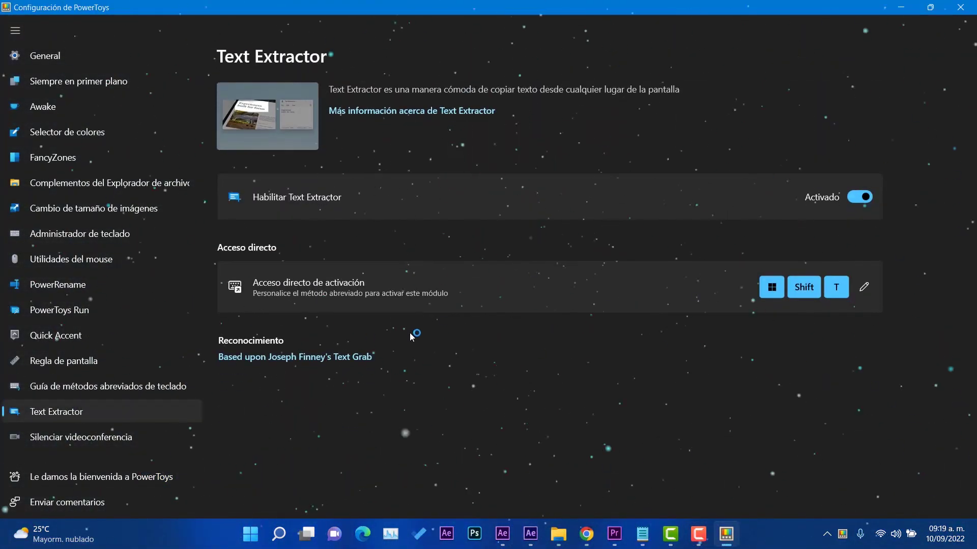
{"action": "left_click", "coordinate": [40, 60]}
{"action": "left_click", "coordinate": [53, 83]}
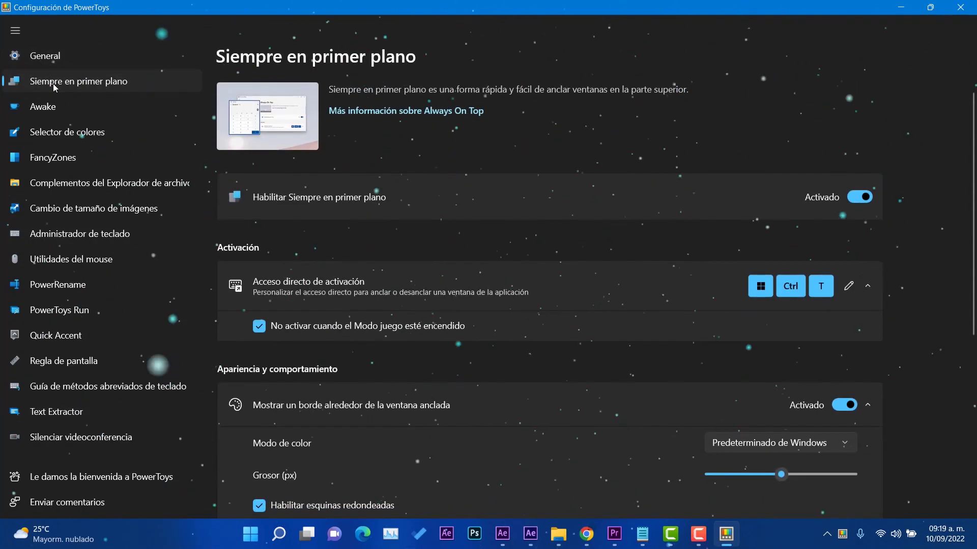
{"action": "left_click", "coordinate": [56, 105]}
{"action": "left_click", "coordinate": [66, 133]}
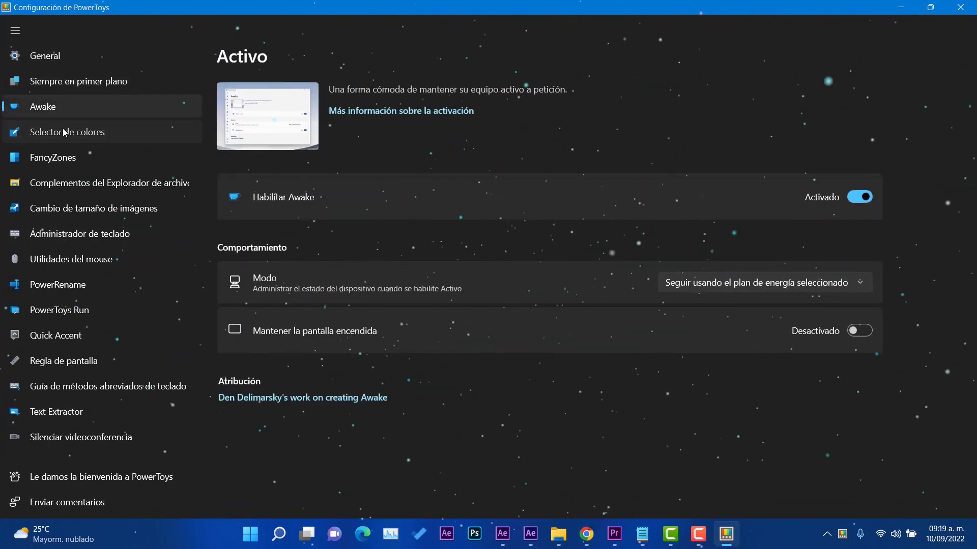
{"action": "left_click", "coordinate": [77, 156]}
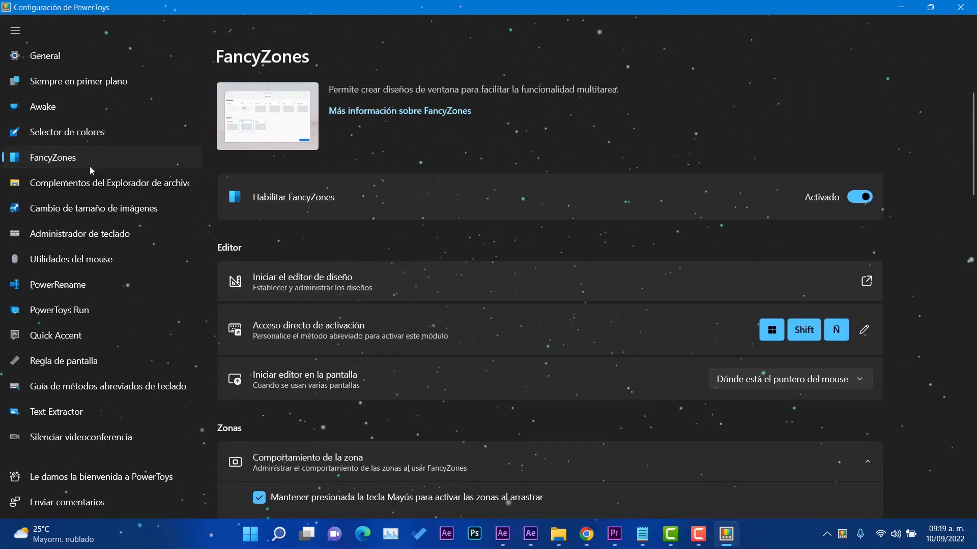
{"action": "left_click", "coordinate": [101, 184]}
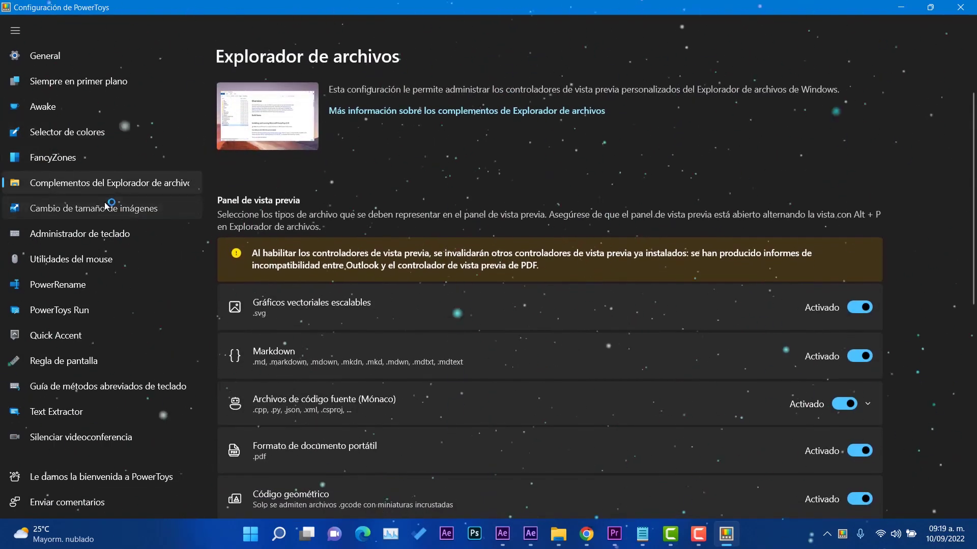
{"action": "left_click", "coordinate": [106, 206]}
{"action": "left_click", "coordinate": [107, 227]}
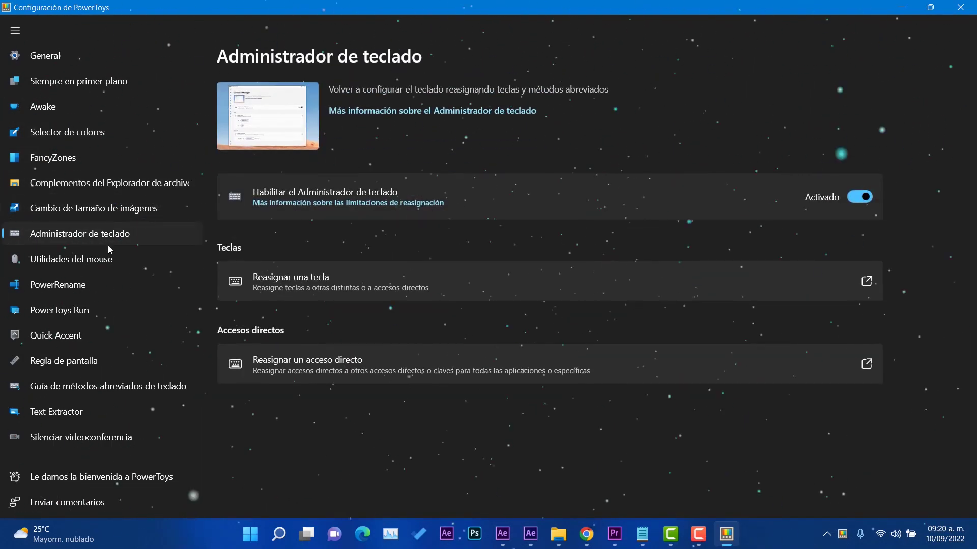
{"action": "left_click", "coordinate": [109, 252]}
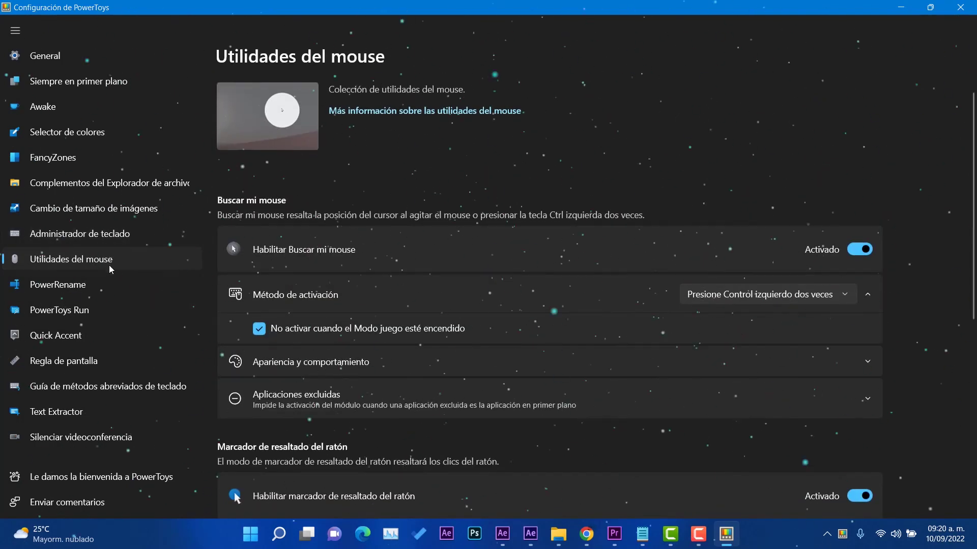
{"action": "left_click", "coordinate": [101, 283]}
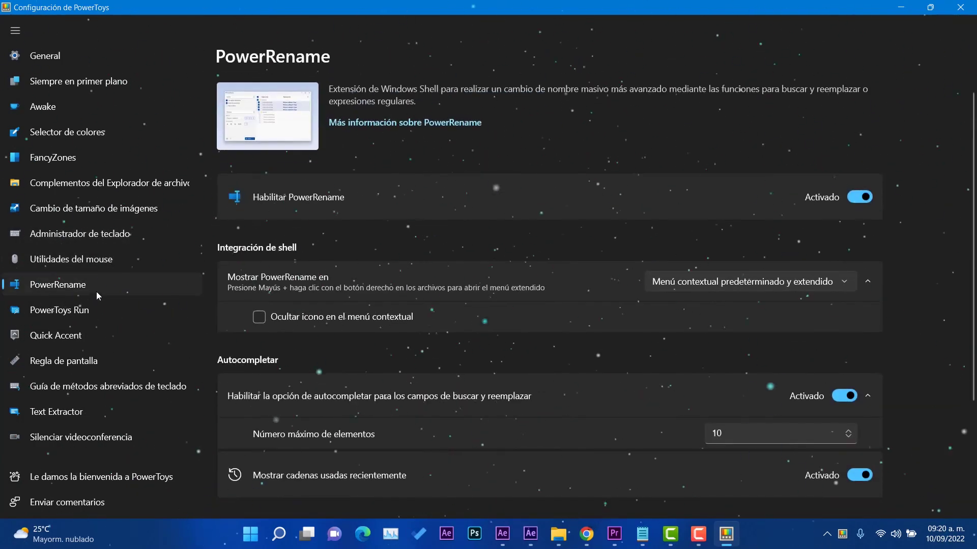
{"action": "left_click", "coordinate": [144, 339]}
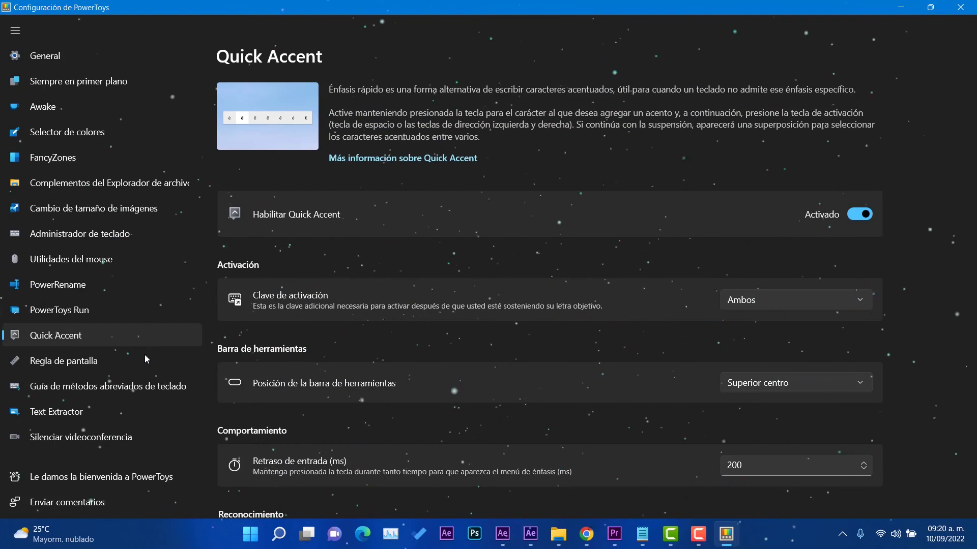
{"action": "left_click", "coordinate": [145, 358]}
{"action": "left_click", "coordinate": [142, 388]}
{"action": "left_click", "coordinate": [139, 404]}
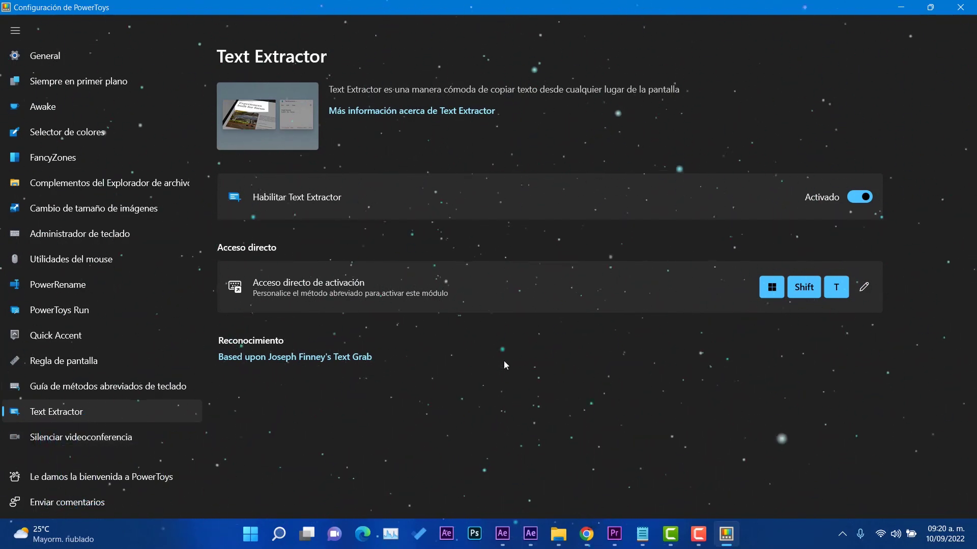
- Minimize the PowerToys settings, open the remos image from the desktop, and copy its heading and app list with Text Extractor
{"action": "left_click", "coordinate": [901, 9]}
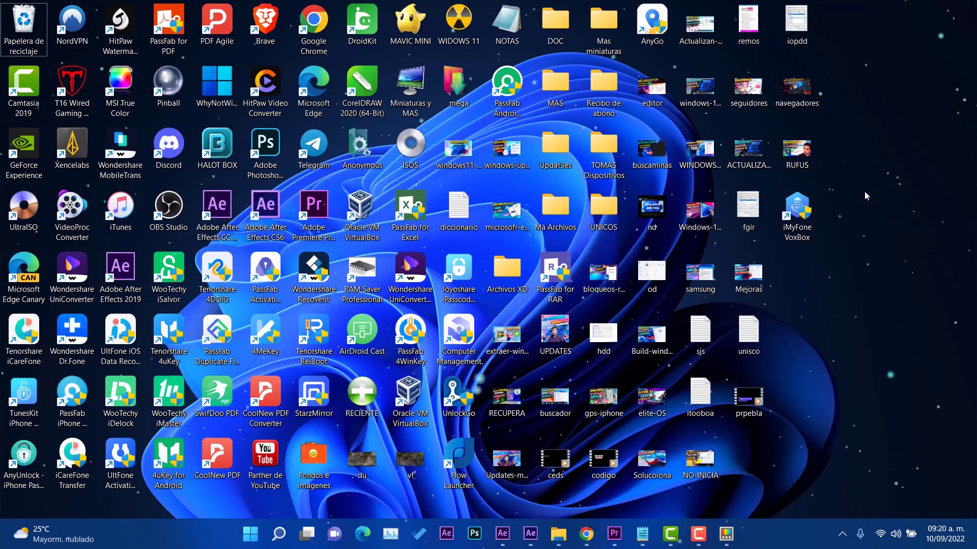
{"action": "double_click", "coordinate": [748, 23]}
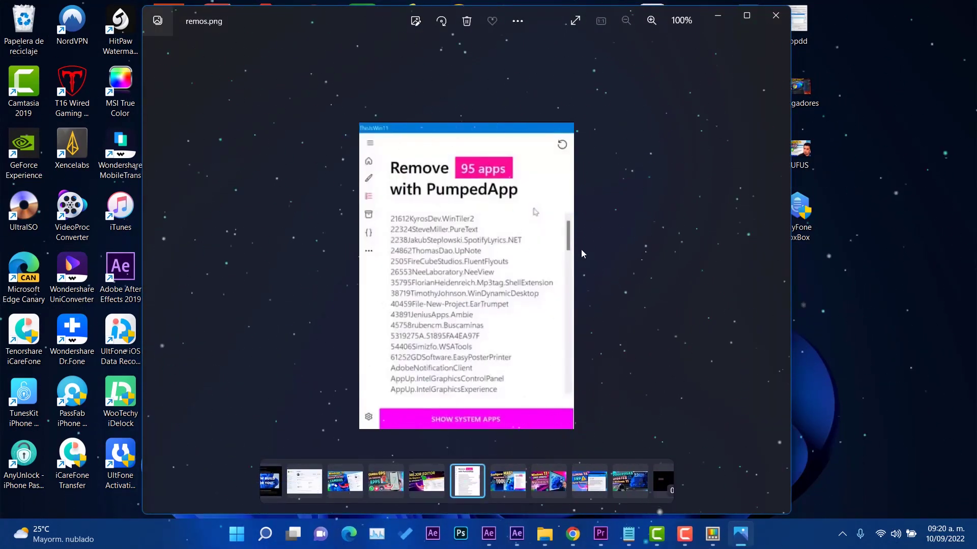
{"action": "left_click", "coordinate": [772, 269]}
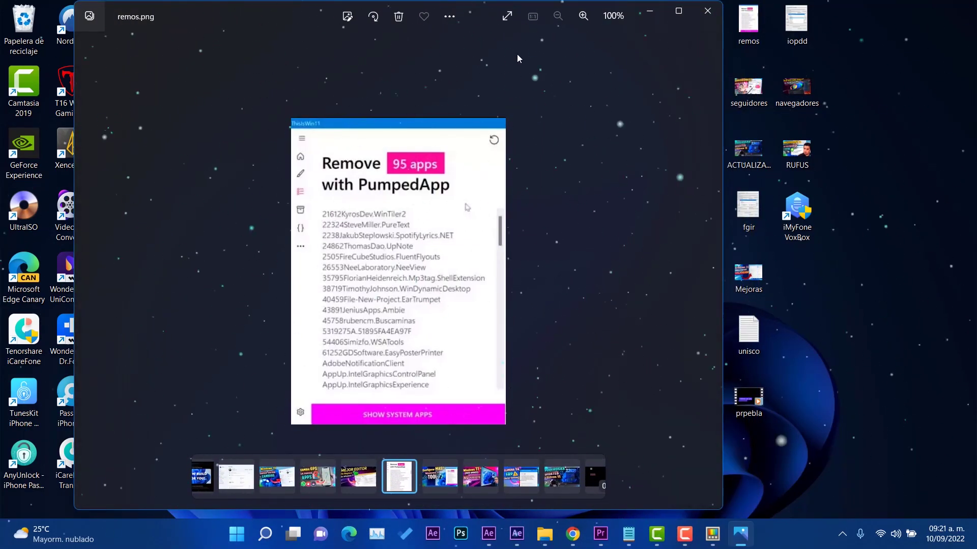
{"action": "key", "text": "super+shift+s"}
{"action": "left_click_drag", "start_coordinate": [316, 155], "coordinate": [485, 393]}
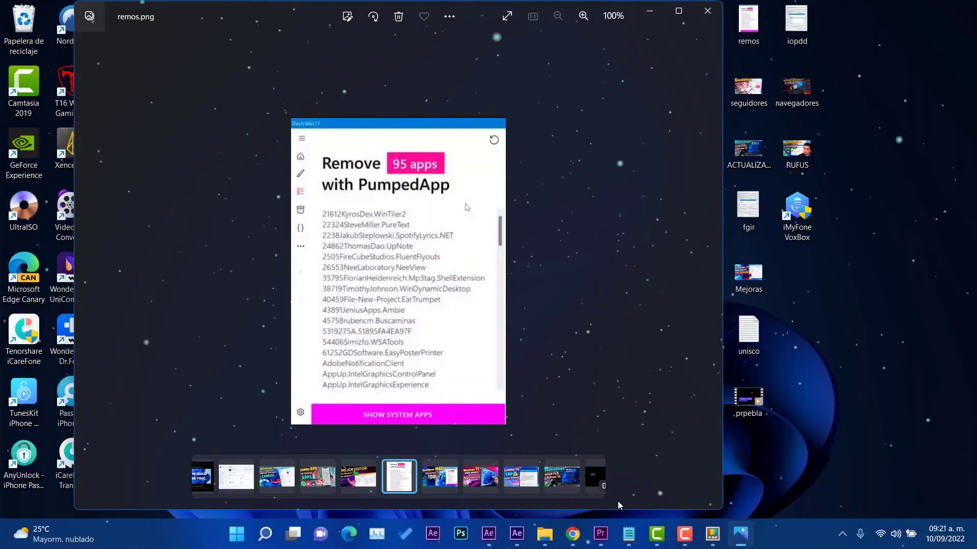
- Switch to Notepad and paste the text extracted from the remos image
{"action": "left_click", "coordinate": [629, 533]}
{"action": "right_click", "coordinate": [486, 226]}
{"action": "left_click", "coordinate": [528, 312]}
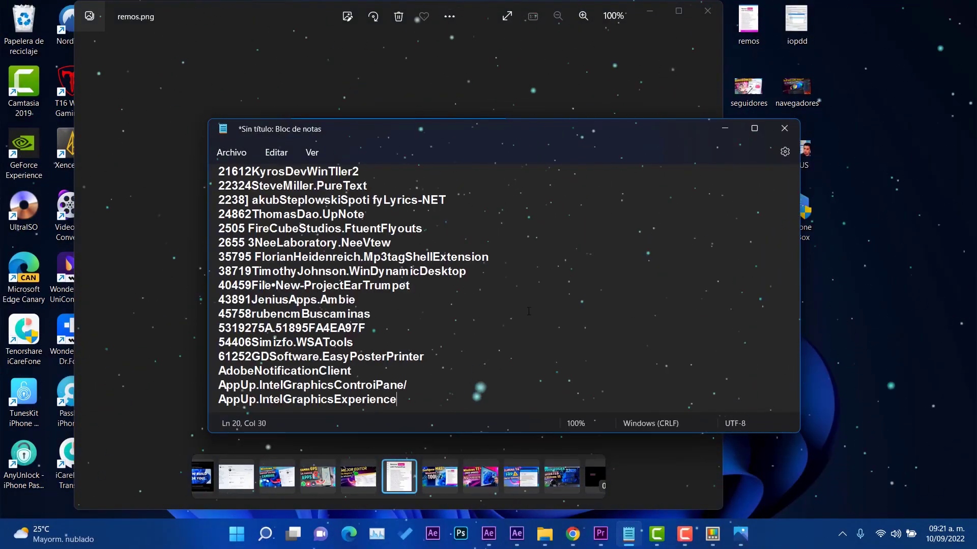
- Move the Notepad window aside, check the pasted text against the image, and minimize the image viewer
{"action": "left_click_drag", "start_coordinate": [407, 129], "coordinate": [707, 119]}
{"action": "scroll", "coordinate": [661, 280], "scroll_direction": "up", "scroll_amount": 2}
{"action": "scroll", "coordinate": [661, 280], "scroll_direction": "down", "scroll_amount": 2}
{"action": "scroll", "coordinate": [661, 280], "scroll_direction": "up", "scroll_amount": 2}
{"action": "left_click", "coordinate": [649, 11]}
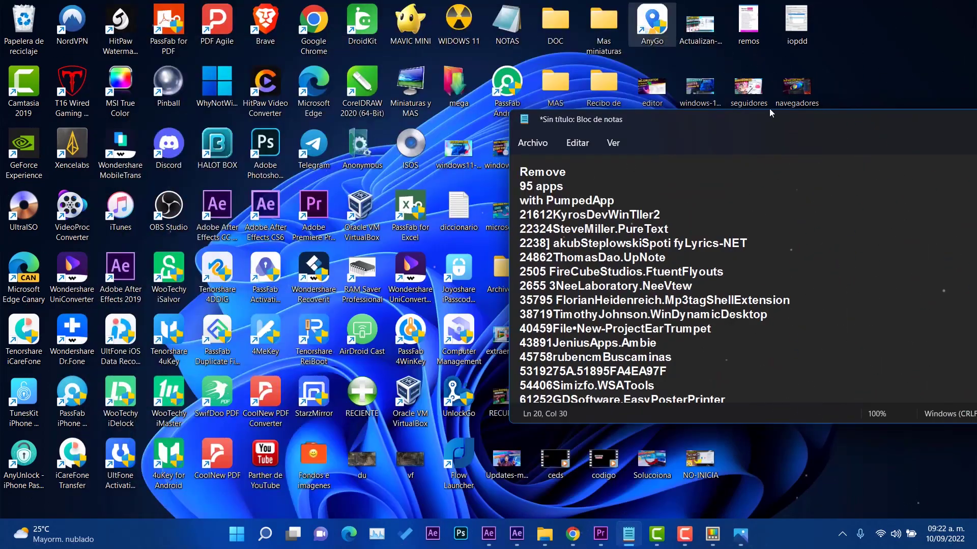
- Show the desktop, open the fgir image and copy its "Propiedades de la unidad" heading with Text Extractor
{"action": "key", "text": "super+d"}
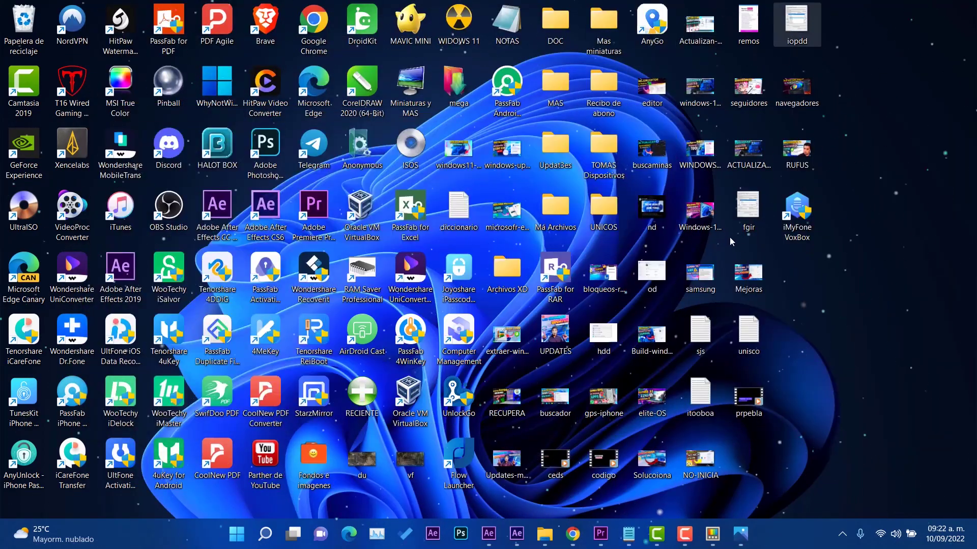
{"action": "double_click", "coordinate": [749, 211]}
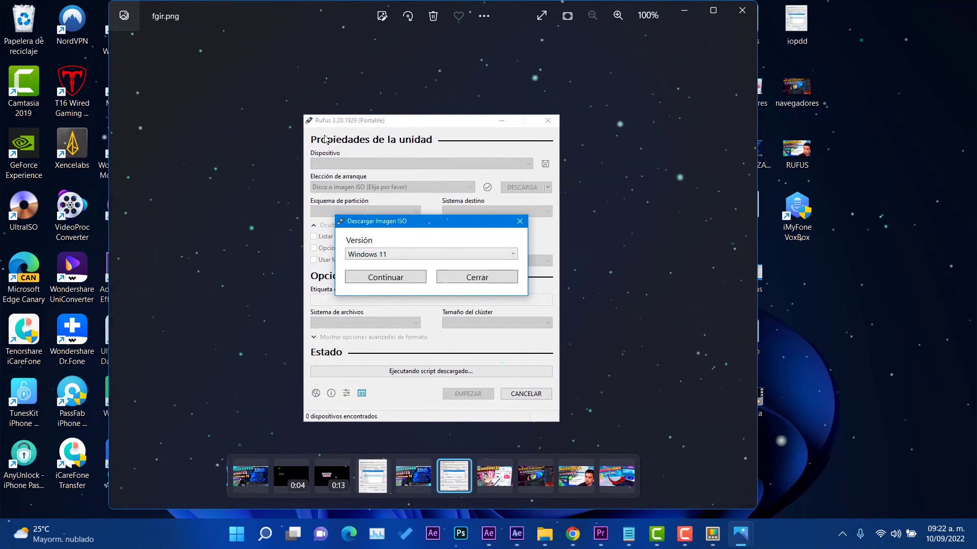
{"action": "key", "text": "super+shift+s"}
{"action": "left_click_drag", "start_coordinate": [308, 131], "coordinate": [441, 147]}
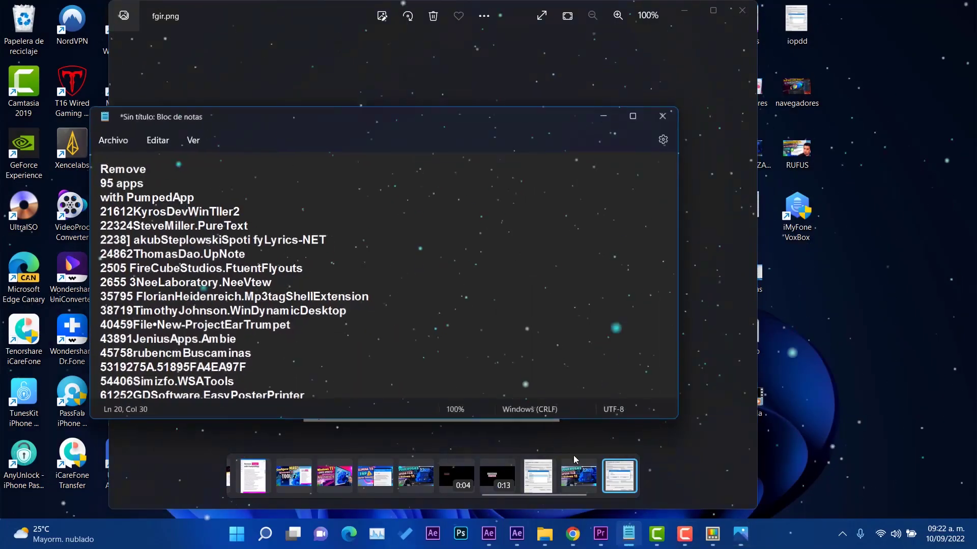
- Paste the extracted heading below the app list in Notepad after some blank lines, highlight it, and minimize Notepad and the image viewer
{"action": "key", "text": "Return"}
{"action": "key", "text": "Return"}
{"action": "key", "text": "Return"}
{"action": "key", "text": "Return"}
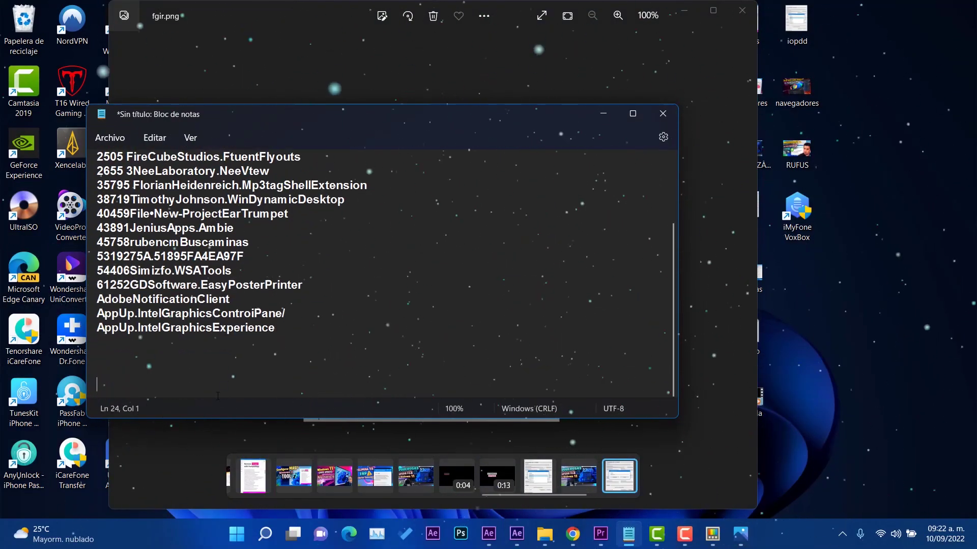
{"action": "key", "text": "ctrl+v"}
{"action": "left_click_drag", "start_coordinate": [238, 385], "coordinate": [91, 383]}
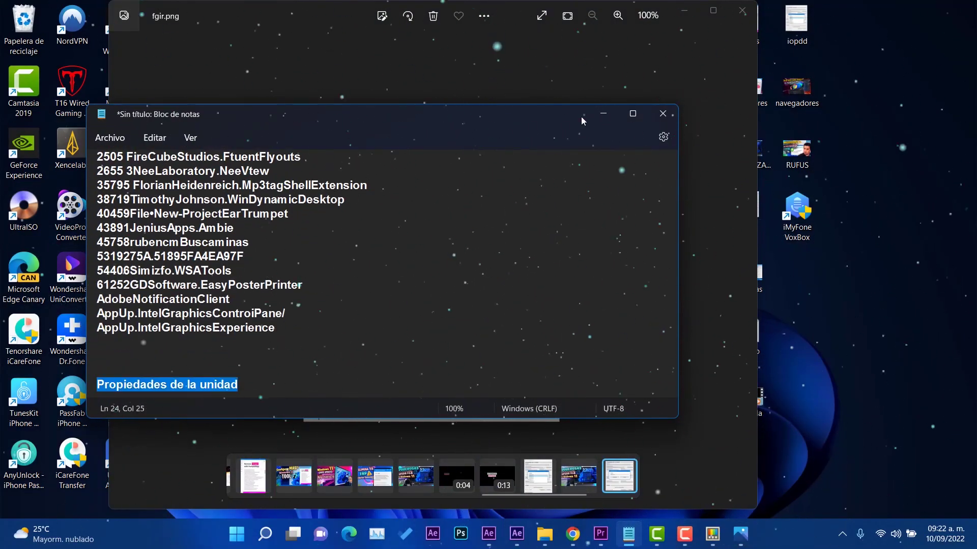
{"action": "left_click", "coordinate": [604, 114]}
{"action": "left_click", "coordinate": [683, 10]}
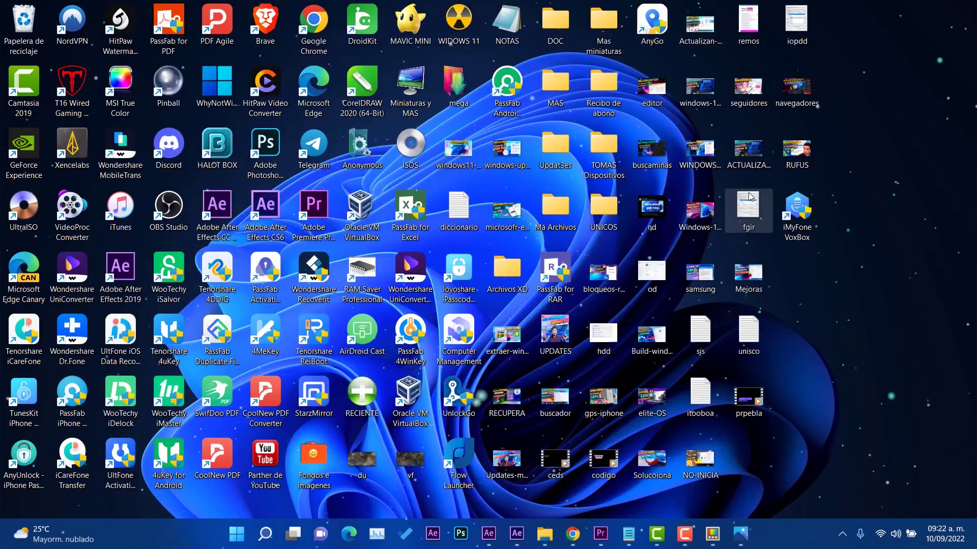
- Open the od image from the desktop, copy its settings category list from System to Windows Update with Text Extractor, and switch to Notepad
{"action": "double_click", "coordinate": [651, 275]}
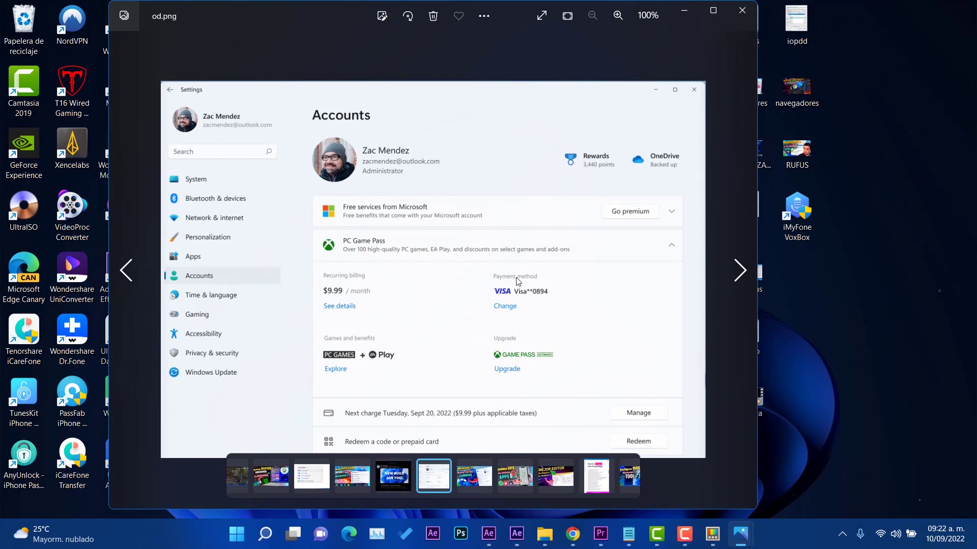
{"action": "key", "text": "super+shift+s"}
{"action": "left_click_drag", "start_coordinate": [164, 169], "coordinate": [294, 397]}
{"action": "key", "text": "alt+Tab"}
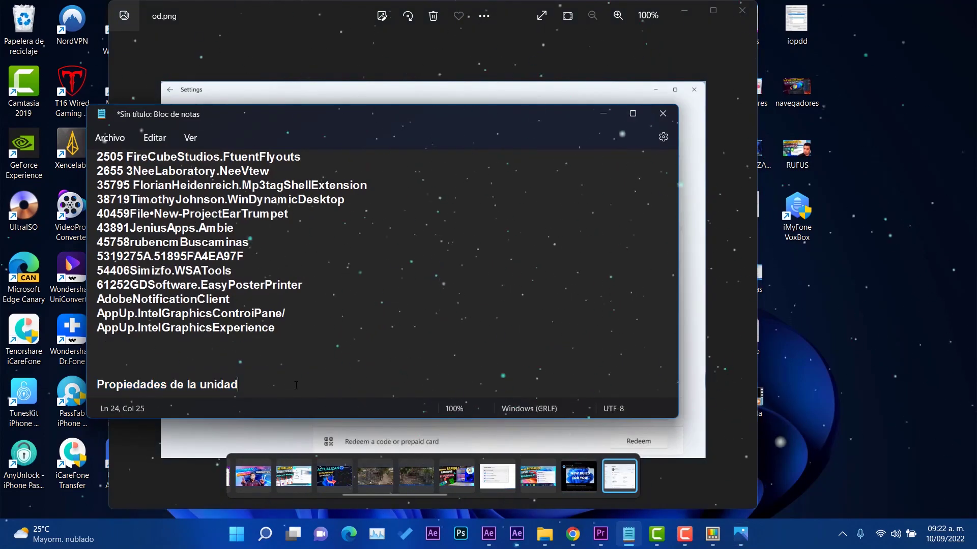
- Paste the extracted category list below "Propiedades de la unidad" with blank lines between, highlight it, minimize Notepad and close the image viewer
{"action": "key", "text": "Return"}
{"action": "key", "text": "Return"}
{"action": "key", "text": "Return"}
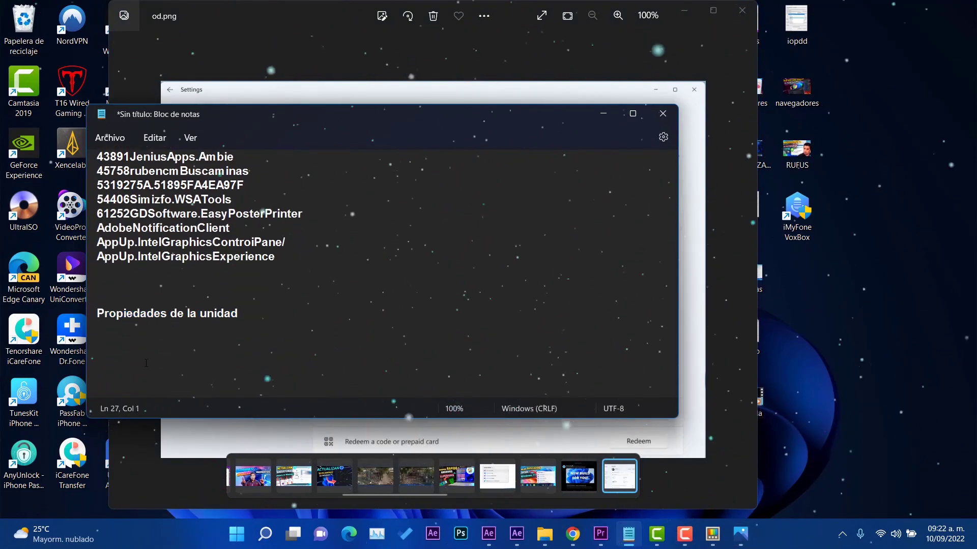
{"action": "type", "text": "System Bluetooth & devices Network & internet Personalization Apps Accounts Time & language Gaming Accessibility Privacy & security Windows Update"}
{"action": "left_click_drag", "start_coordinate": [98, 242], "coordinate": [224, 391]}
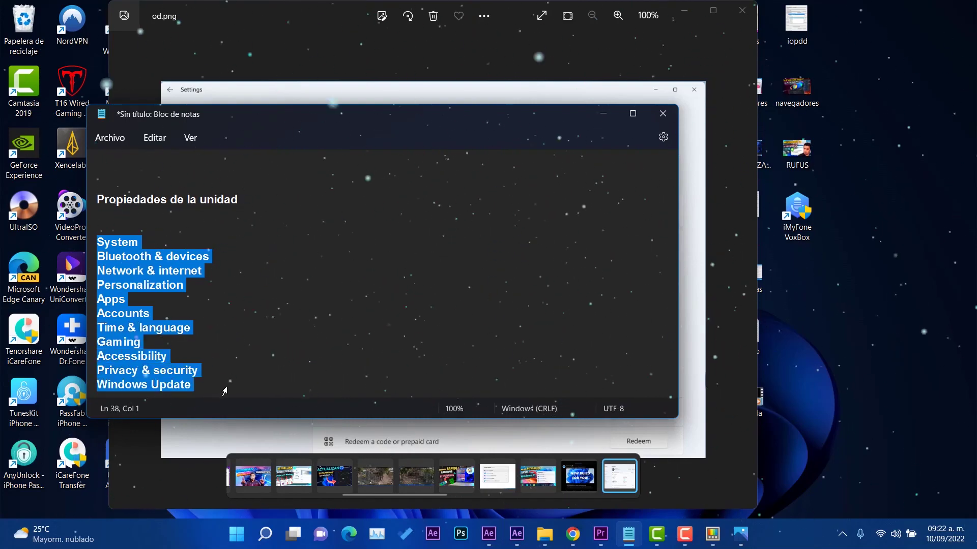
{"action": "left_click", "coordinate": [603, 113]}
{"action": "left_click", "coordinate": [740, 11]}
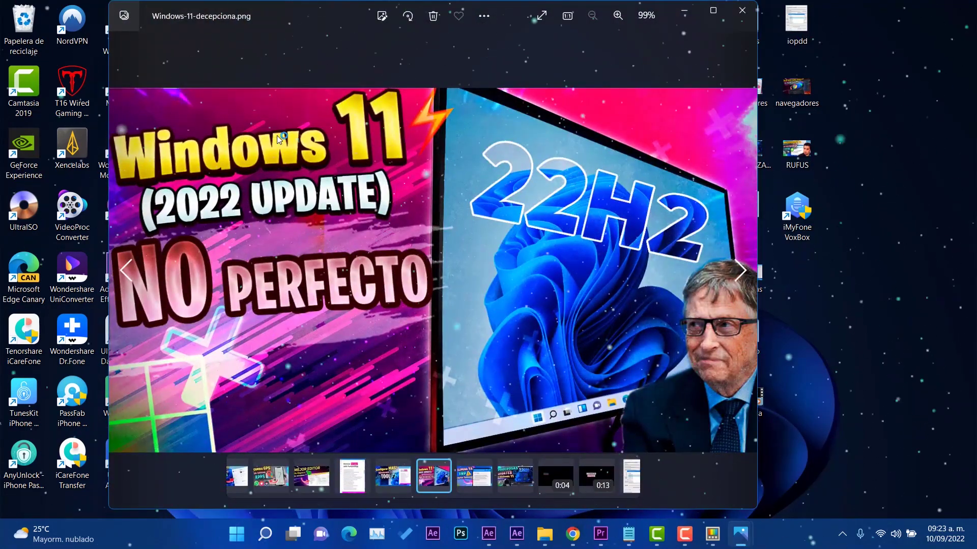
- Copy the "Windows 11 (2022 UPDATE)" title from the Windows-11-decepciona image with Text Extractor
{"action": "key", "text": "super+shift+s"}
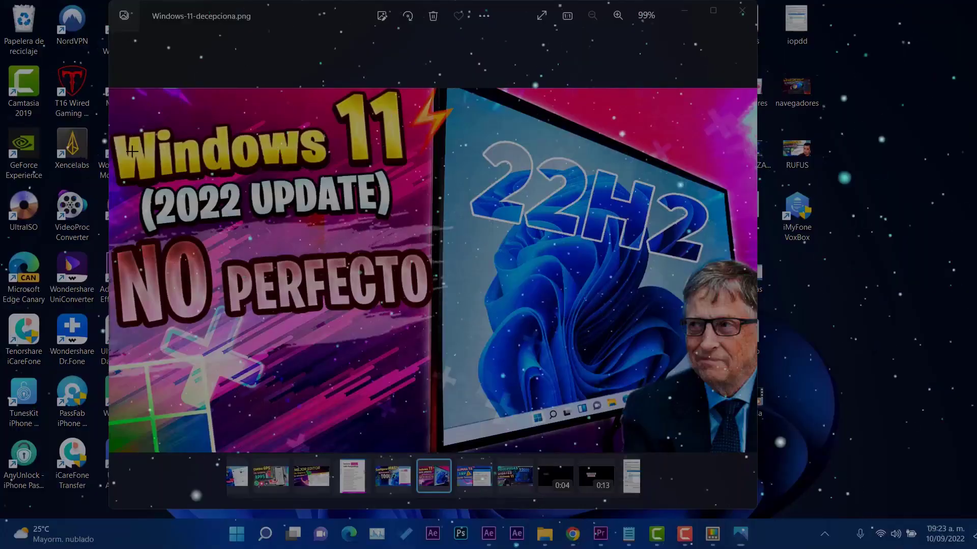
{"action": "left_click_drag", "start_coordinate": [113, 95], "coordinate": [438, 224]}
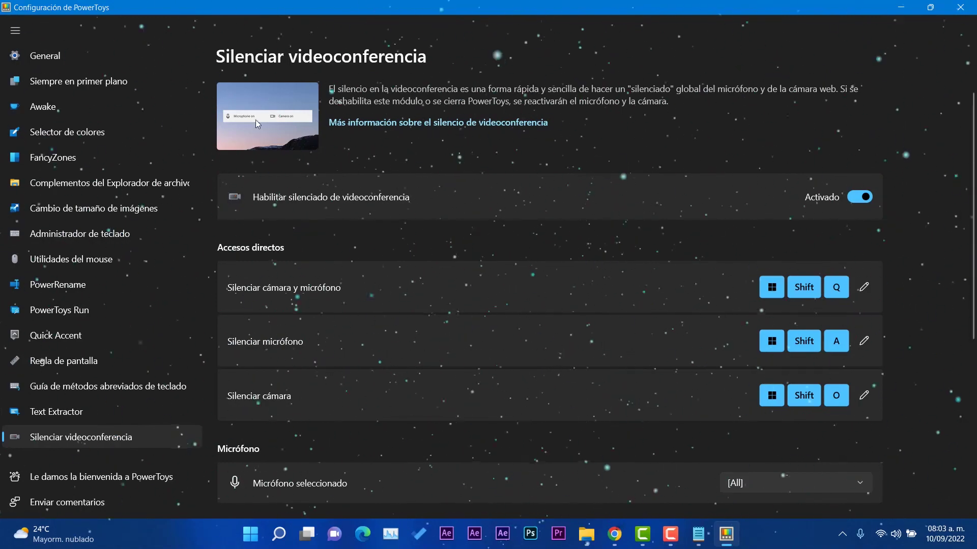
- Review the Silenciar videoconferencia settings, including the mute shortcuts, microphone, camera and toolbar options
{"action": "scroll", "coordinate": [347, 127], "scroll_direction": "down", "scroll_amount": 2}
{"action": "scroll", "coordinate": [537, 330], "scroll_direction": "up", "scroll_amount": 2}
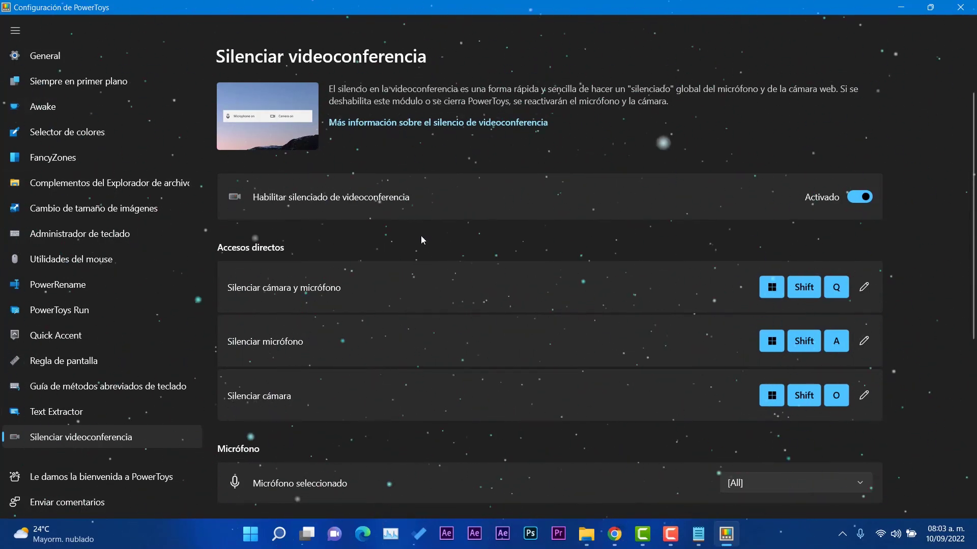
{"action": "scroll", "coordinate": [503, 185], "scroll_direction": "down", "scroll_amount": 5}
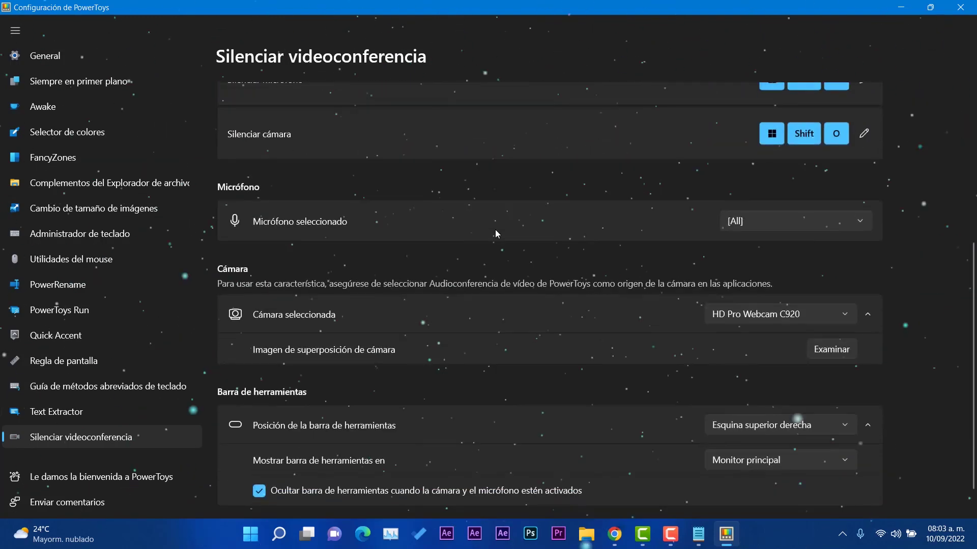
{"action": "scroll", "coordinate": [496, 230], "scroll_direction": "up", "scroll_amount": 5}
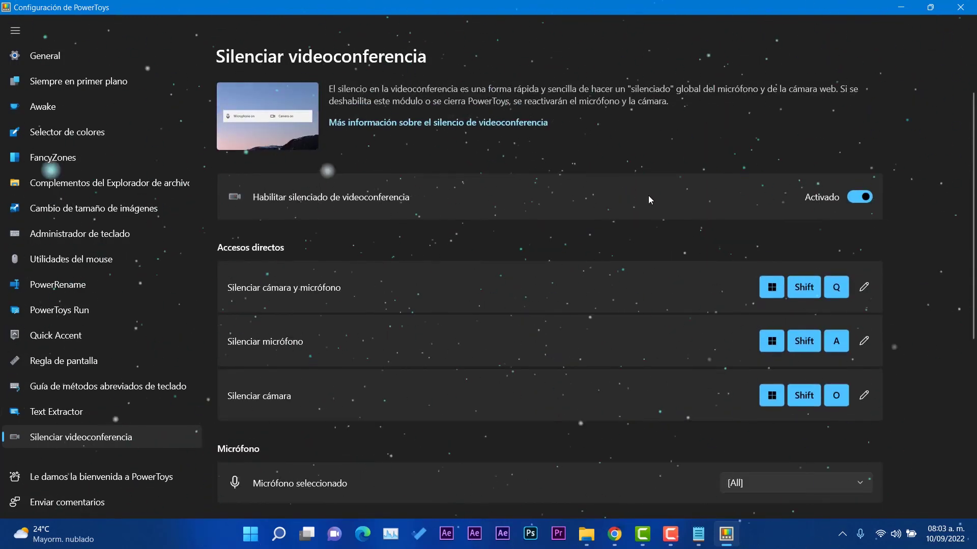
{"action": "scroll", "coordinate": [351, 244], "scroll_direction": "down", "scroll_amount": 2}
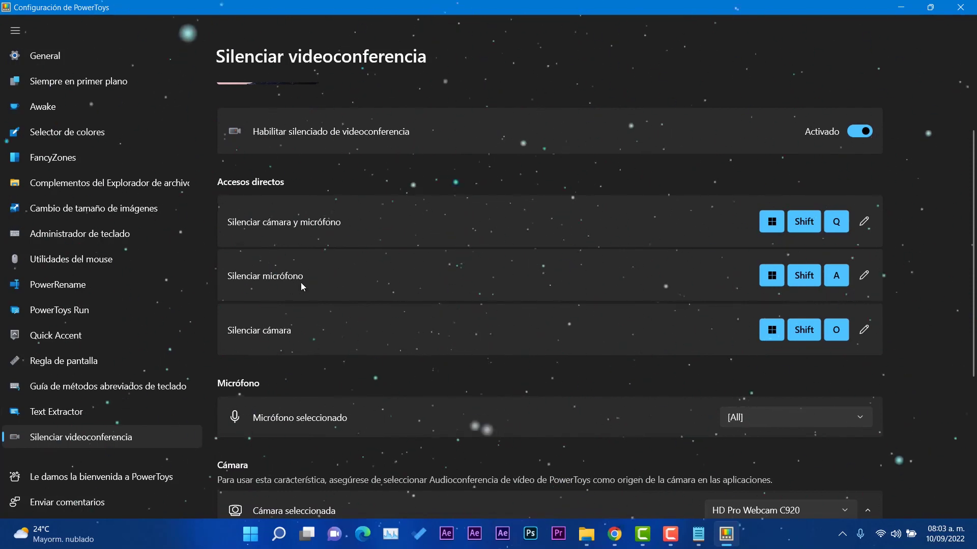
{"action": "scroll", "coordinate": [315, 367], "scroll_direction": "down", "scroll_amount": 2}
{"action": "scroll", "coordinate": [320, 371], "scroll_direction": "down", "scroll_amount": 3}
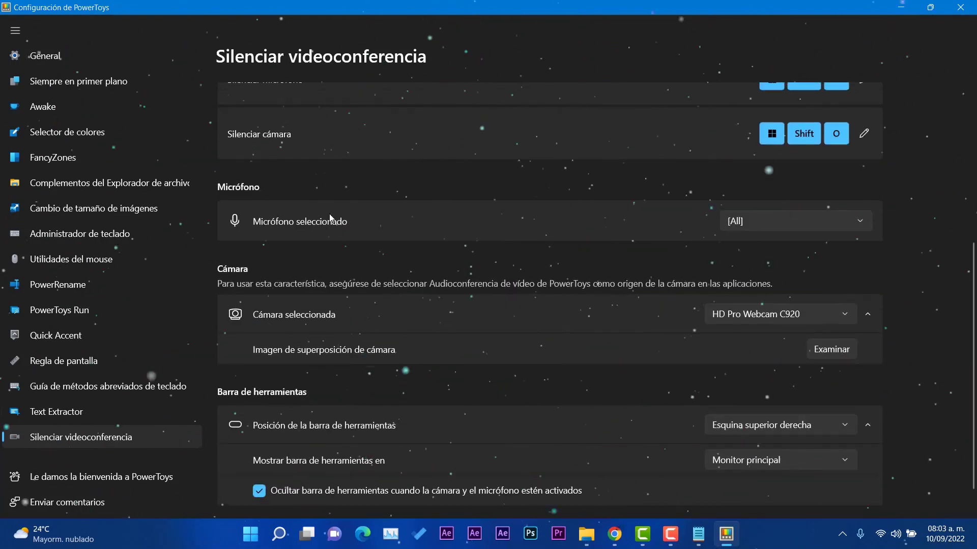
{"action": "scroll", "coordinate": [374, 270], "scroll_direction": "down", "scroll_amount": 1}
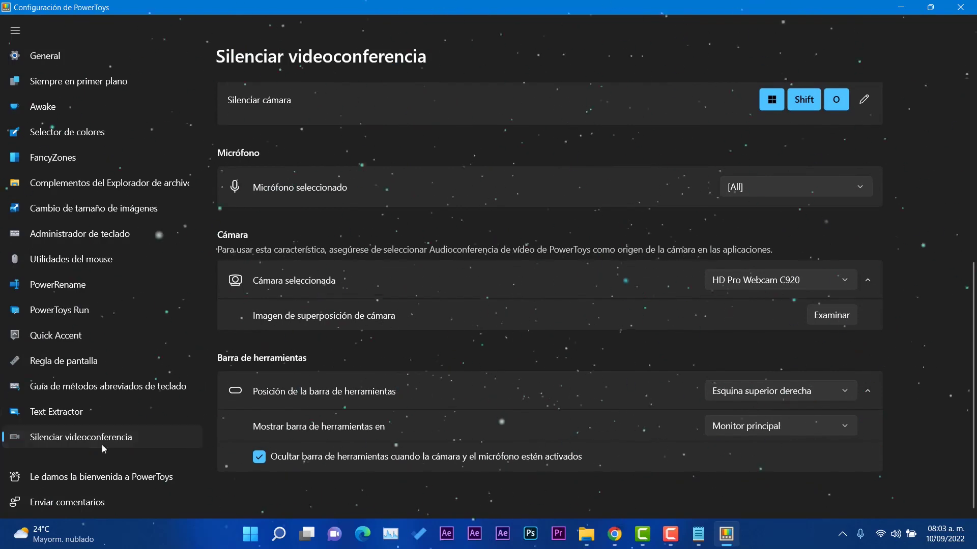
- Open the Guía de métodos abreviados de teclado settings and review the activation and appearance options
{"action": "left_click", "coordinate": [108, 392]}
{"action": "scroll", "coordinate": [454, 328], "scroll_direction": "down", "scroll_amount": 5}
{"action": "scroll", "coordinate": [451, 380], "scroll_direction": "up", "scroll_amount": 5}
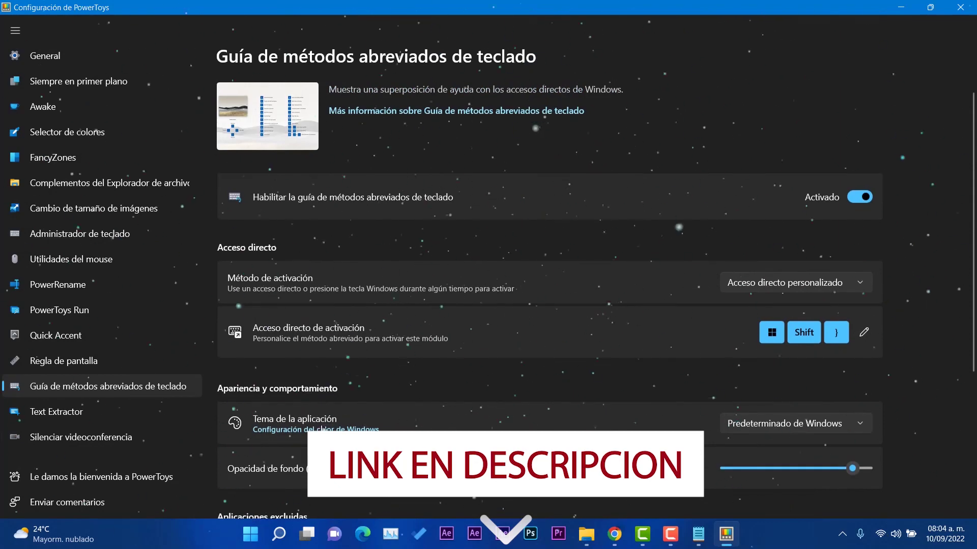
- Open the Regla de pantalla settings, launch the screen ruler, measure a rectangular area of the screen, and close the ruler
{"action": "left_click", "coordinate": [108, 359]}
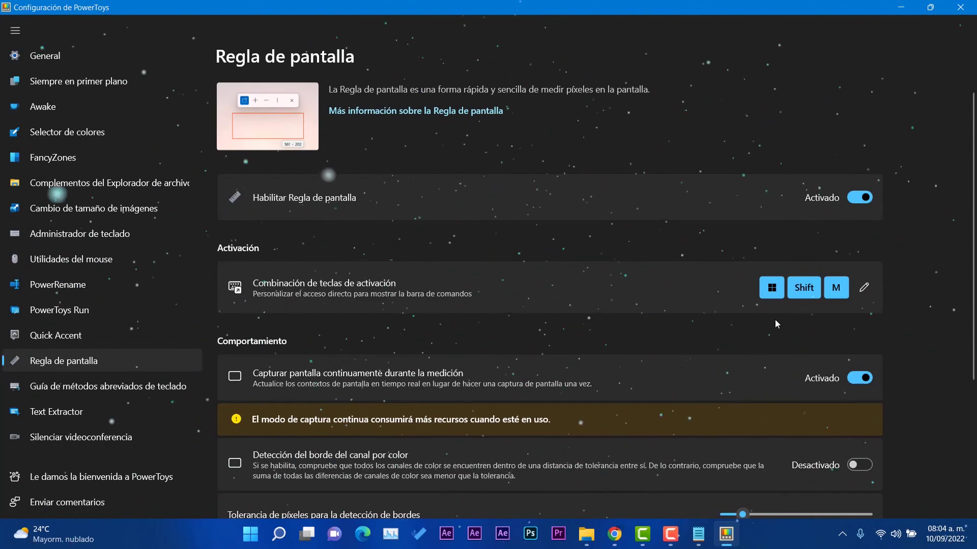
{"action": "key", "text": "super+shift+m"}
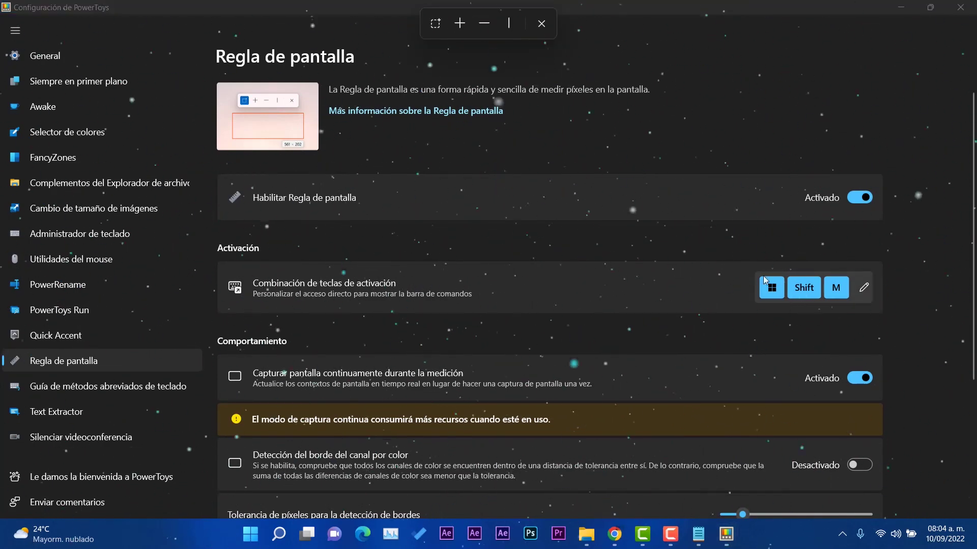
{"action": "left_click", "coordinate": [436, 23]}
{"action": "left_click_drag", "start_coordinate": [38, 133], "coordinate": [599, 366]}
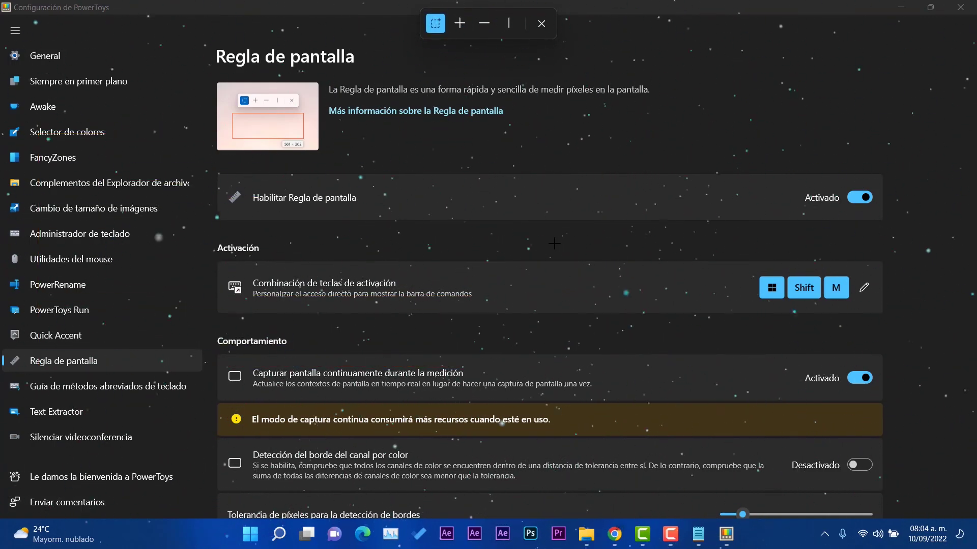
{"action": "left_click", "coordinate": [541, 23]}
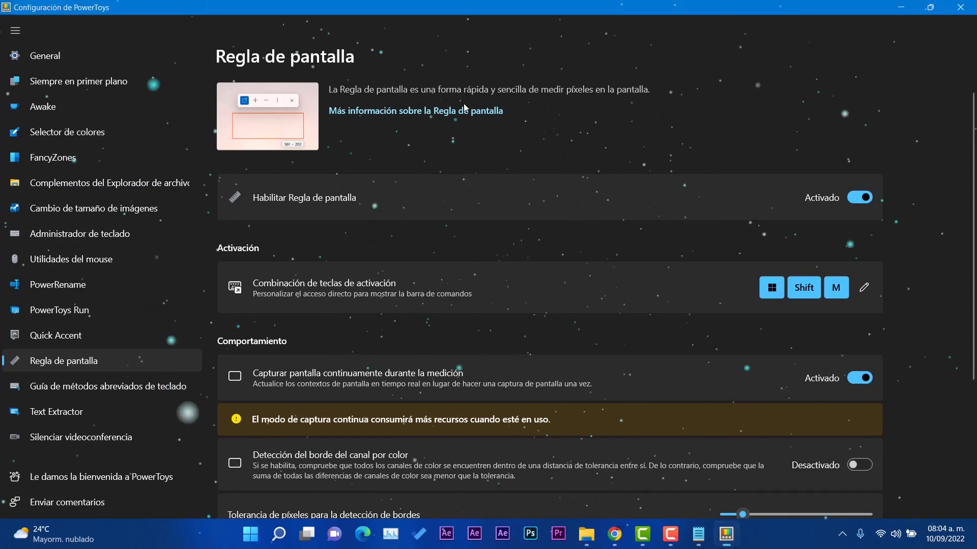
- Open the Quick Accent settings, replace the Notepad text with "jesûs" using Quick Accent for the û, highlight that letter and minimize Notepad
{"action": "left_click", "coordinate": [99, 330]}
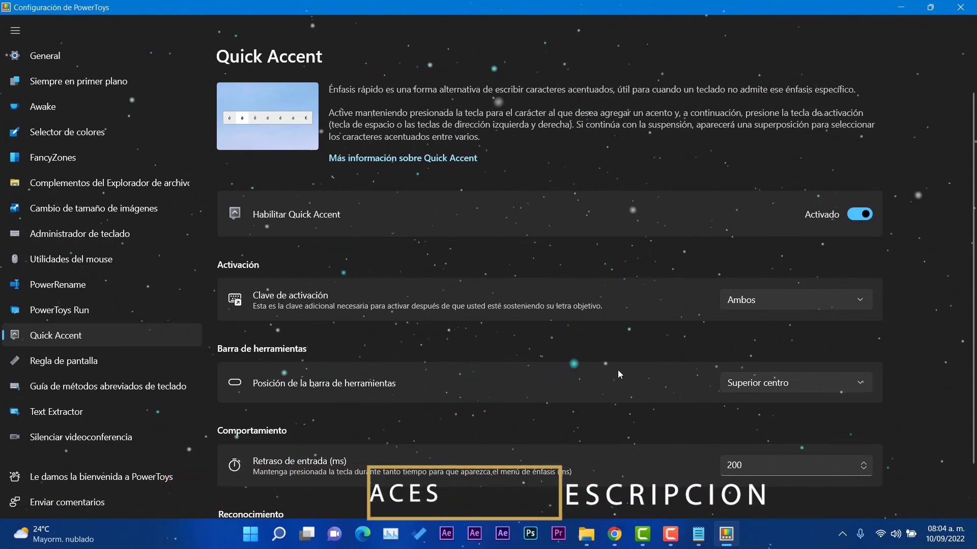
{"action": "left_click", "coordinate": [698, 534]}
{"action": "key", "text": "ctrl+a"}
{"action": "type", "text": "je"}
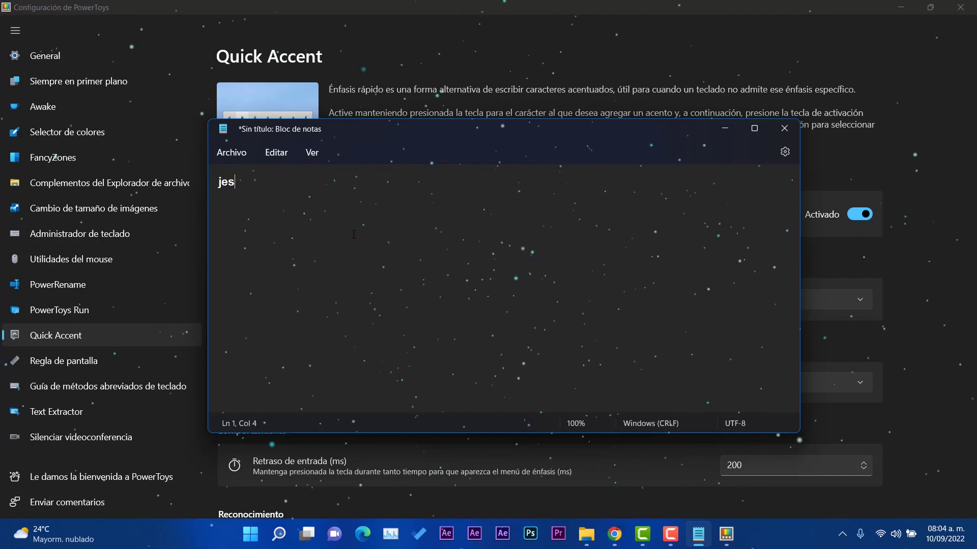
{"action": "type", "text": "su"}
{"action": "key", "text": "space"}
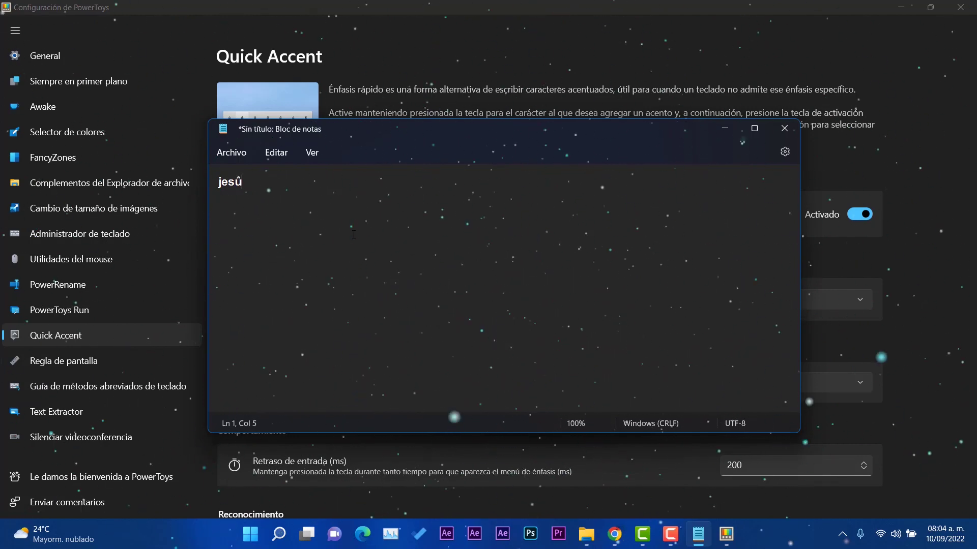
{"action": "type", "text": "s"}
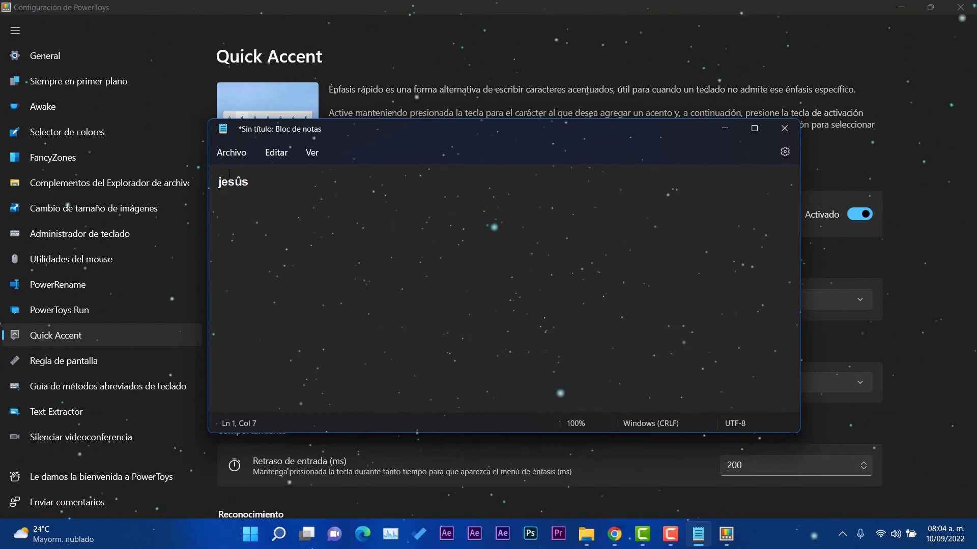
{"action": "left_click_drag", "start_coordinate": [235, 182], "coordinate": [242, 182]}
{"action": "left_click", "coordinate": [717, 128]}
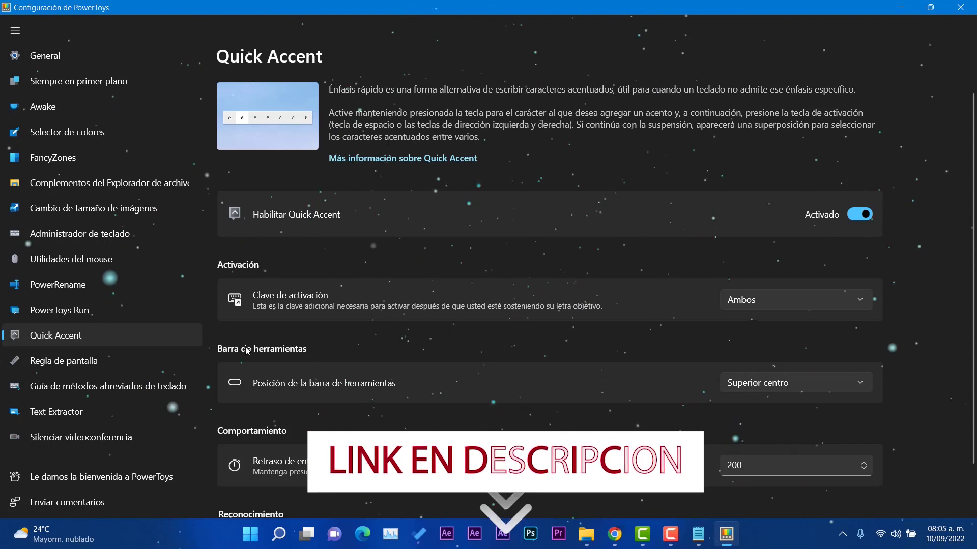
- Open the PowerToys Run settings, launch PowerToys Run, search for "windows 11" and browse the results
{"action": "left_click", "coordinate": [71, 312]}
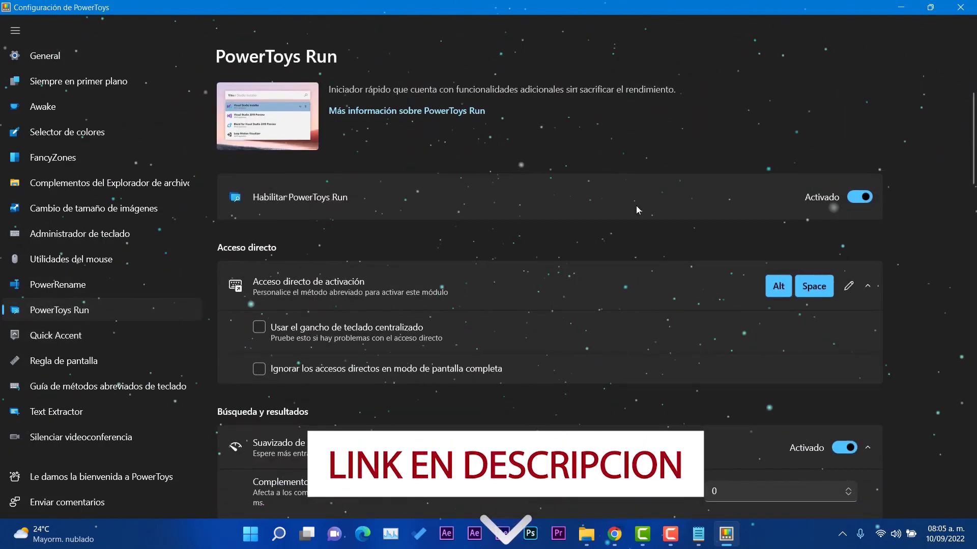
{"action": "key", "text": "alt+space"}
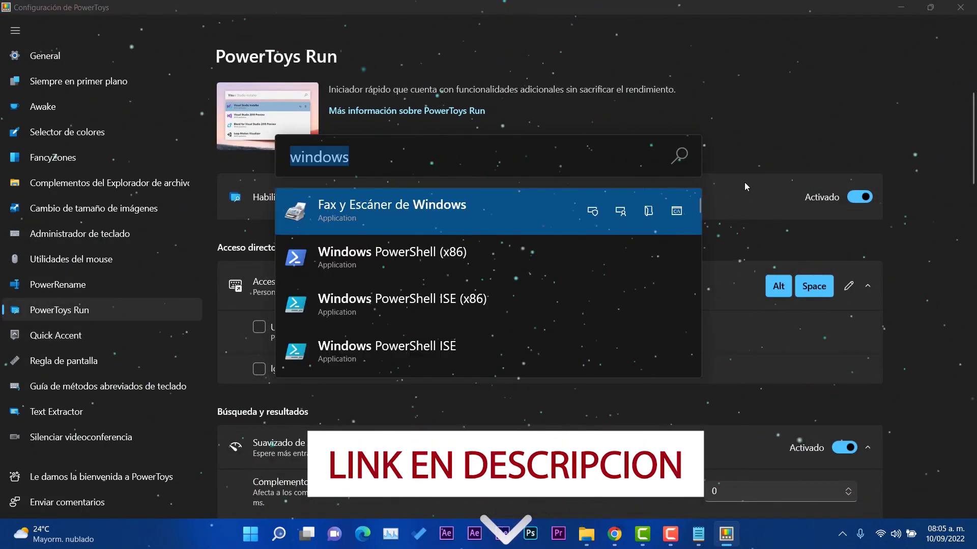
{"action": "key", "text": "BackSpace"}
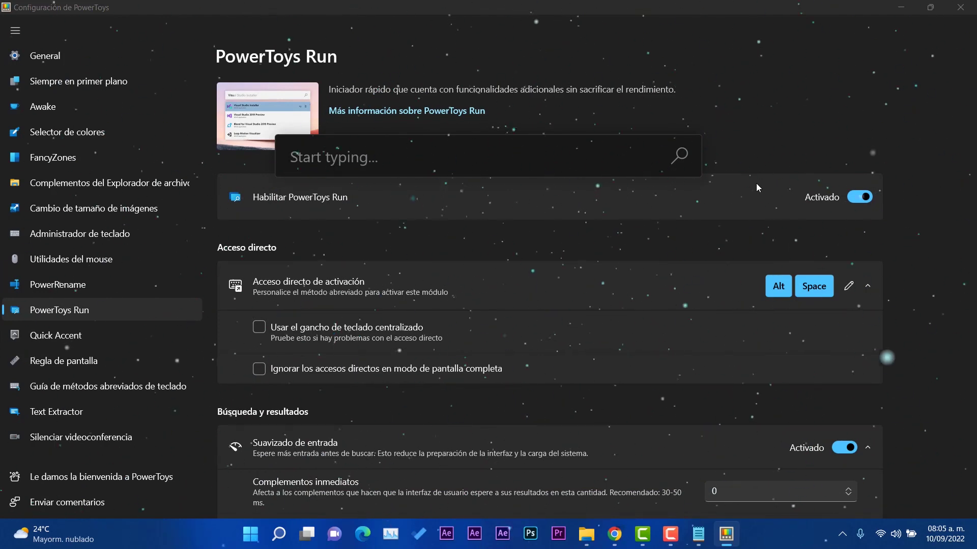
{"action": "type", "text": "windo"}
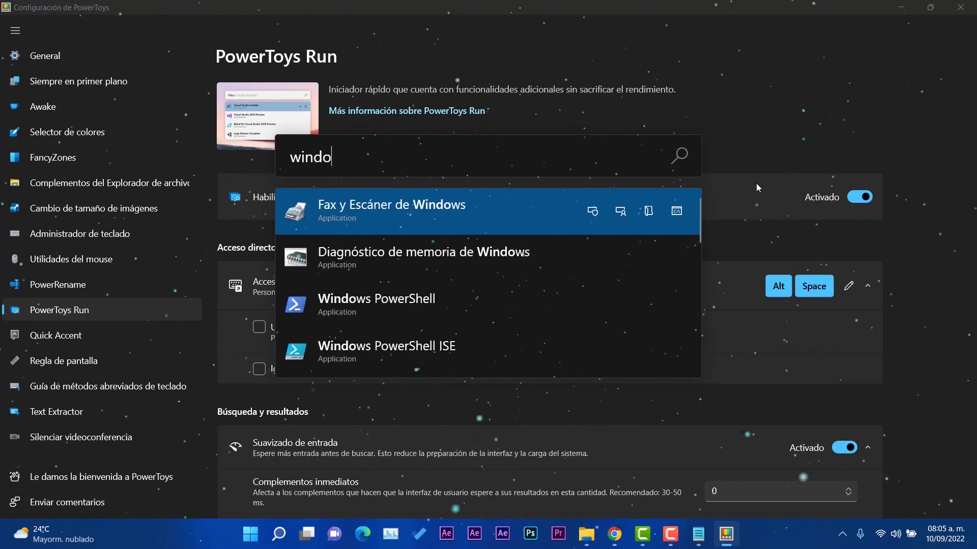
{"action": "type", "text": "ws 11"}
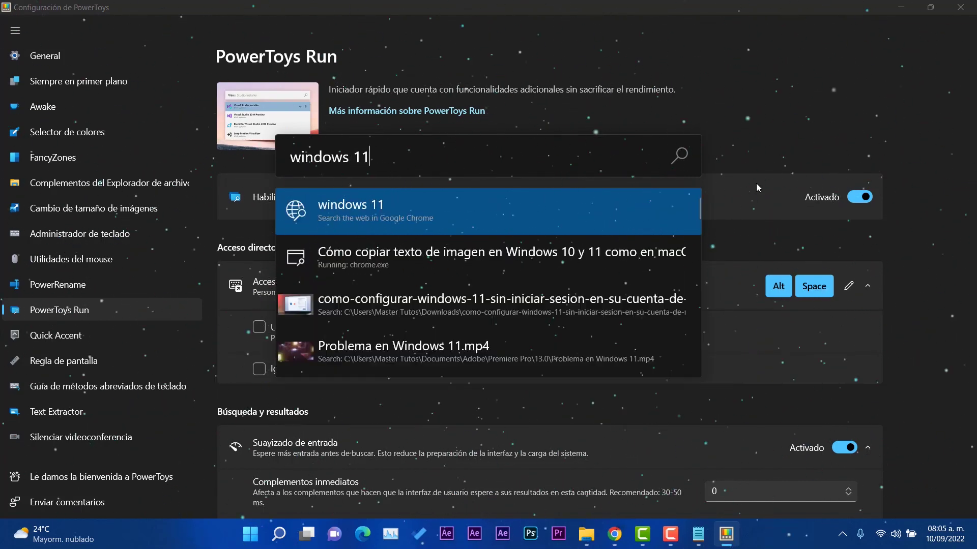
{"action": "scroll", "coordinate": [442, 280], "scroll_direction": "down", "scroll_amount": 10}
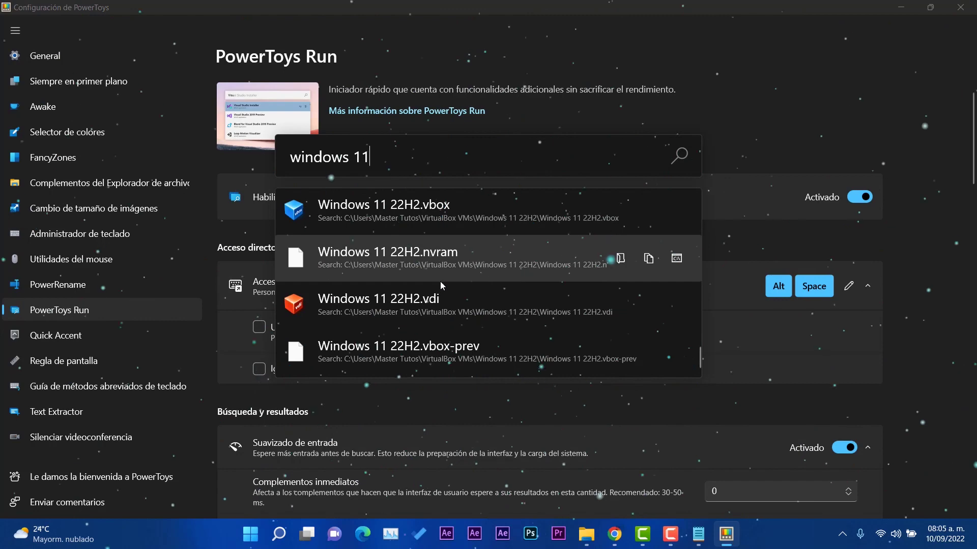
- Return to the first PowerToys Run search results, dismiss the launcher and review the remaining PowerToys Run settings
{"action": "scroll", "coordinate": [437, 286], "scroll_direction": "up", "scroll_amount": 10}
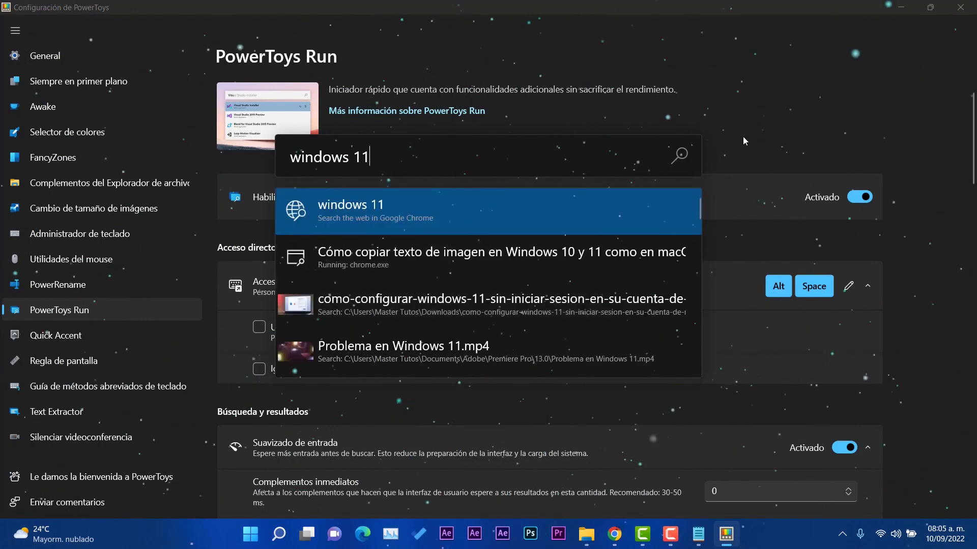
{"action": "key", "text": "ctrl+a"}
{"action": "left_click", "coordinate": [797, 144]}
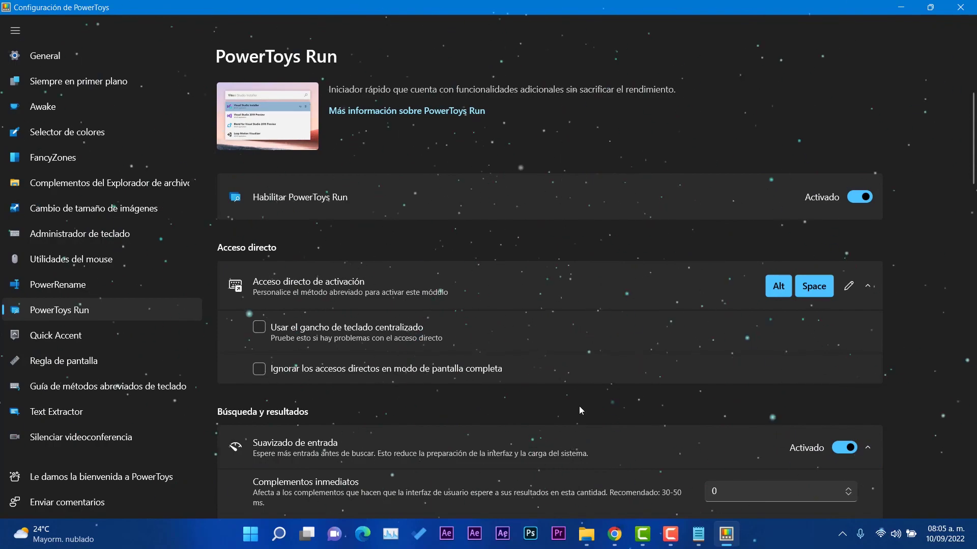
{"action": "scroll", "coordinate": [579, 410], "scroll_direction": "down", "scroll_amount": 10}
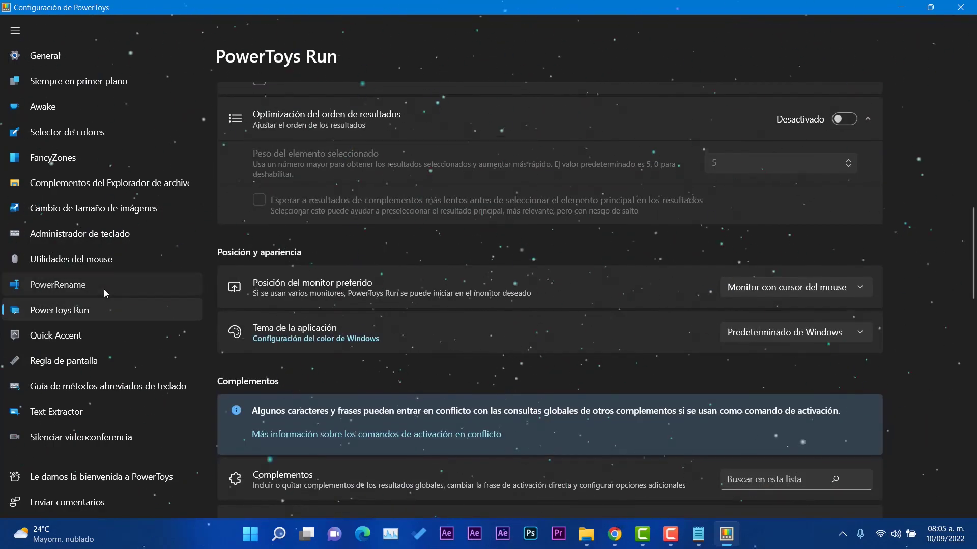
- Look briefly through the utilities' settings pages in reverse order from PowerRename up to General, and return to the Text Extractor settings
{"action": "left_click", "coordinate": [104, 289]}
{"action": "left_click", "coordinate": [90, 257]}
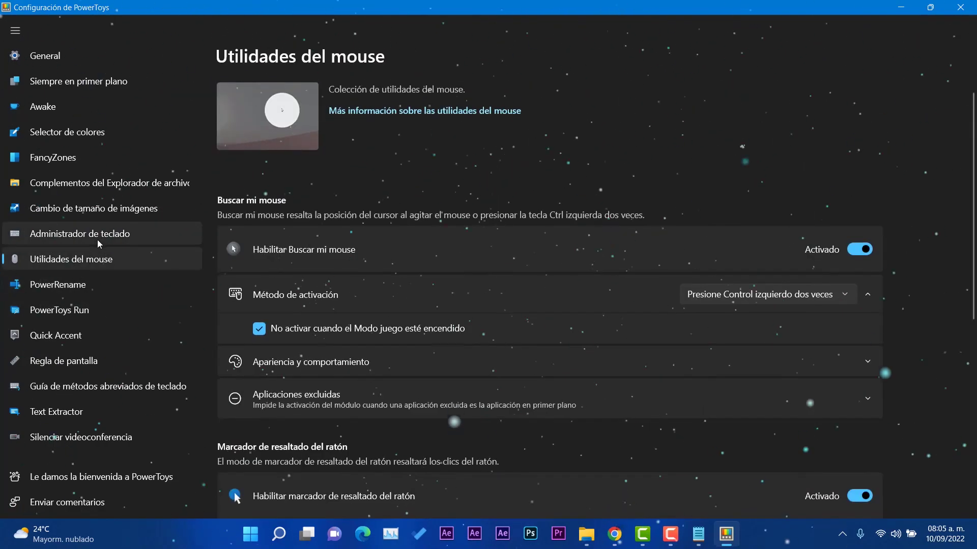
{"action": "left_click", "coordinate": [97, 240]}
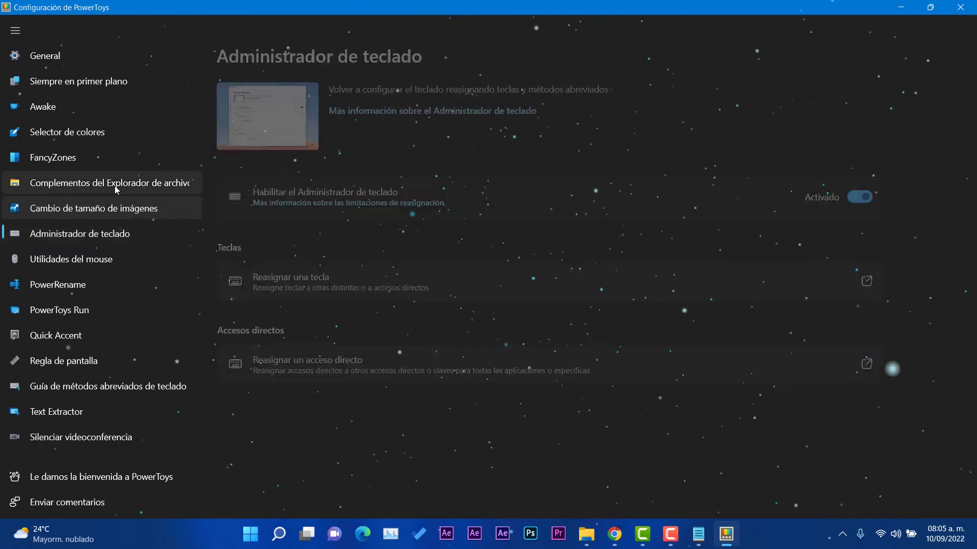
{"action": "left_click", "coordinate": [114, 185]}
{"action": "left_click", "coordinate": [90, 159]}
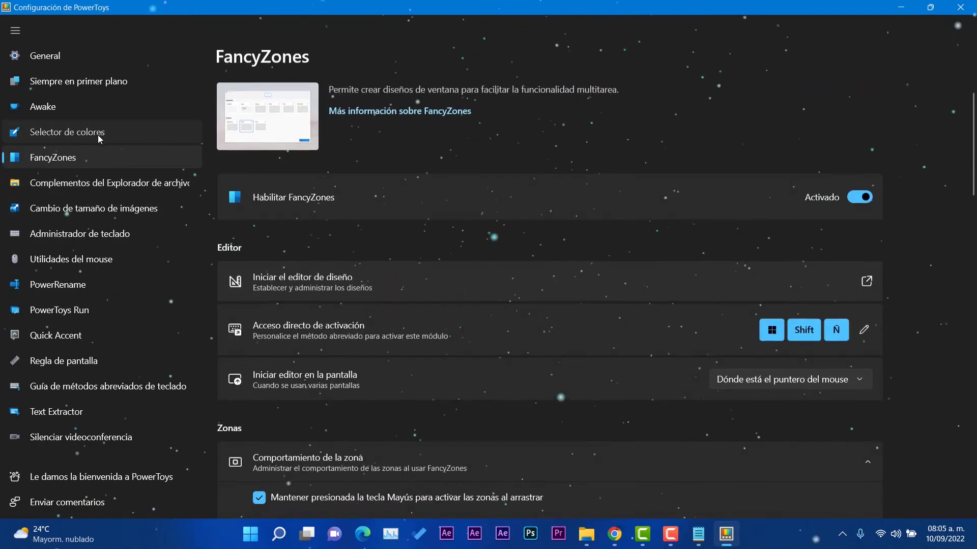
{"action": "left_click", "coordinate": [98, 134]}
{"action": "left_click", "coordinate": [82, 108]}
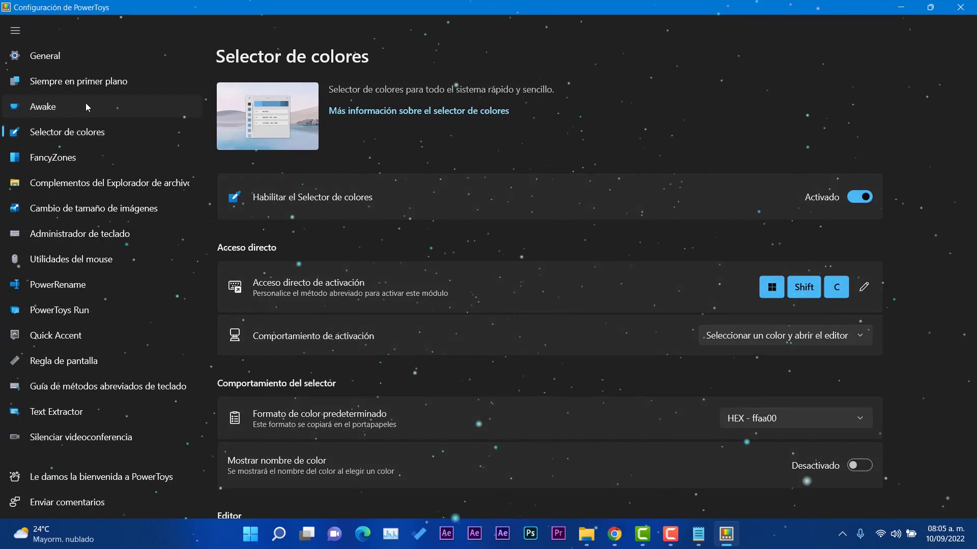
{"action": "left_click", "coordinate": [94, 83]}
{"action": "left_click", "coordinate": [74, 58]}
{"action": "left_click", "coordinate": [75, 412]}
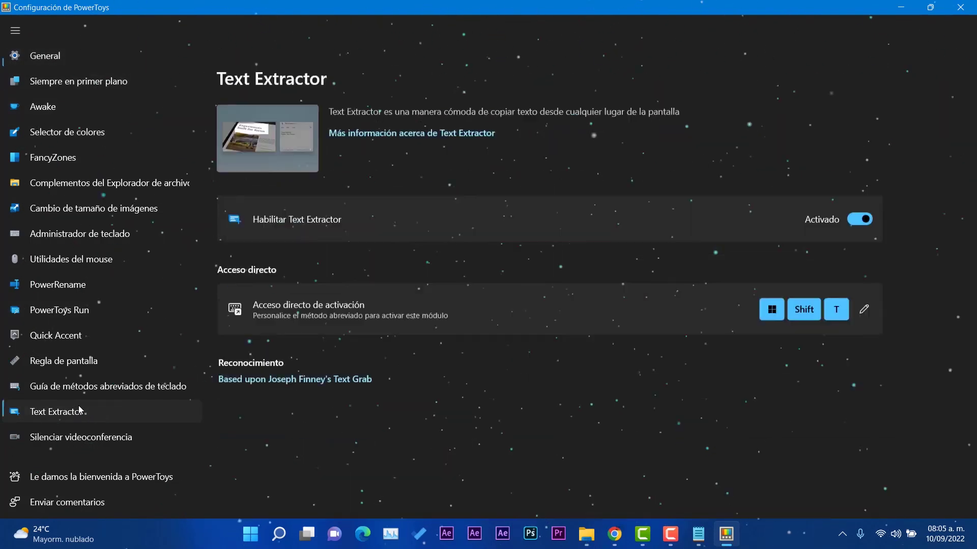